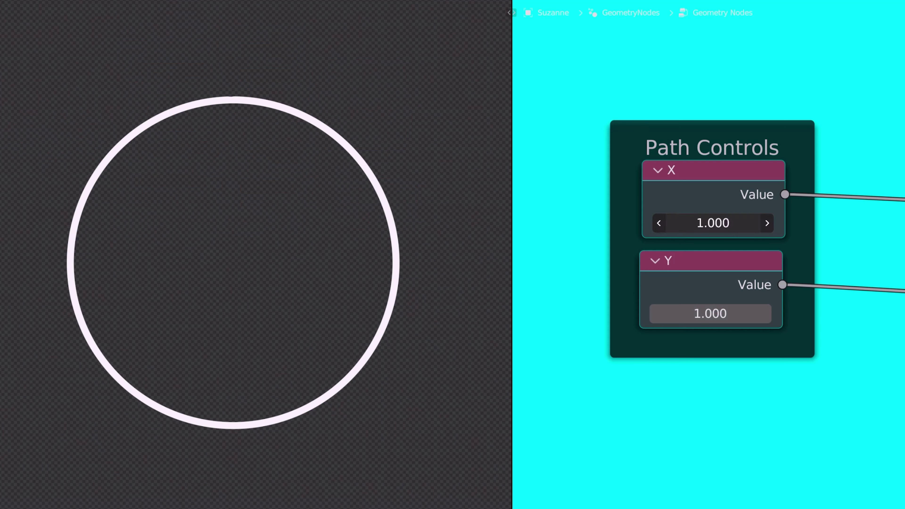
pyautogui.moveTo(713, 223); pyautogui.dragTo(691, 222)
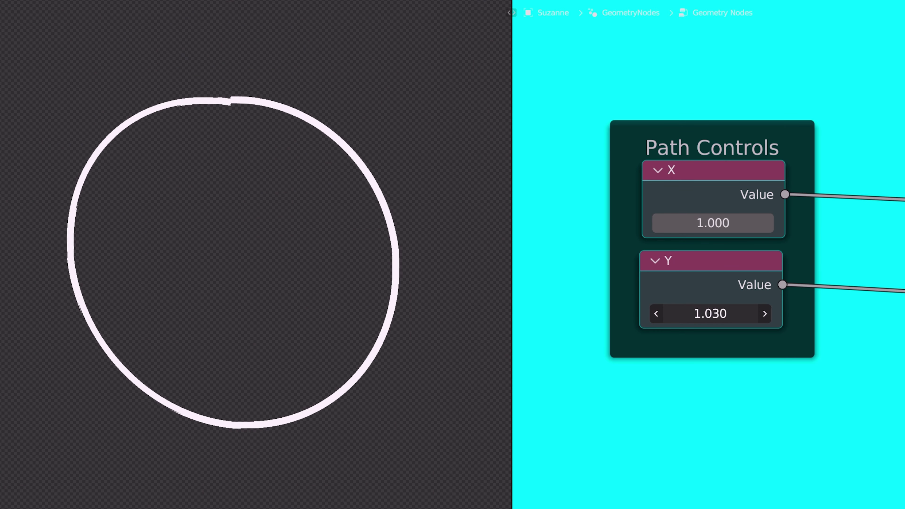
pyautogui.moveTo(710, 313); pyautogui.dragTo(708, 314)
pyautogui.click(712, 198)
pyautogui.keyDown('shift'); pyautogui.click(723, 280); pyautogui.keyUp('shift')
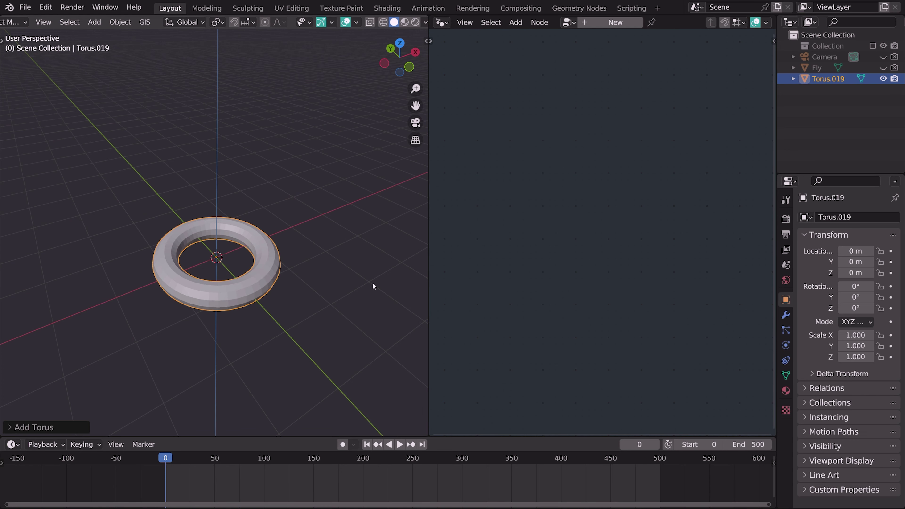
# Create a new geometry node tree on the torus, cut the default geometry link and add a Points node.
pyautogui.click(623, 22)
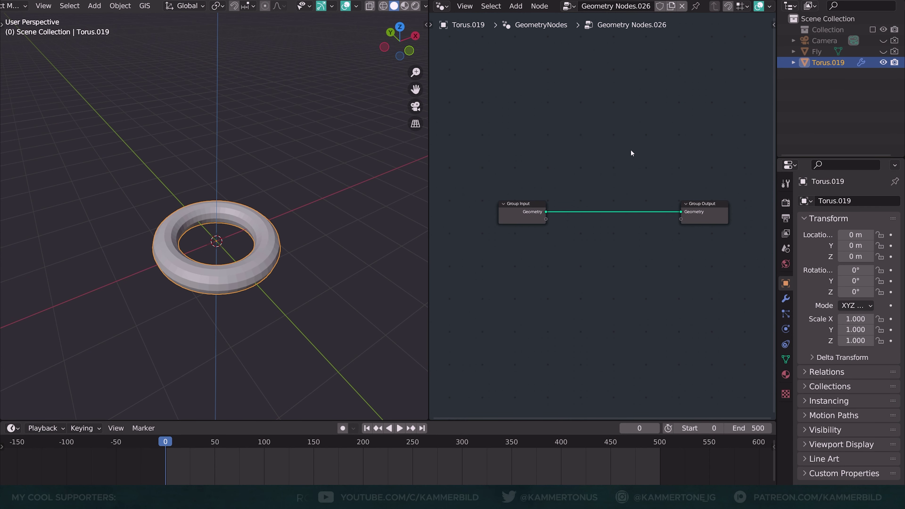
pyautogui.keyDown('ctrl'); pyautogui.moveTo(633, 283); pyautogui.dragTo(633, 284, button='right'); pyautogui.keyUp('ctrl')
pyautogui.hotkey('shift', 'a')
pyautogui.click(590, 70)
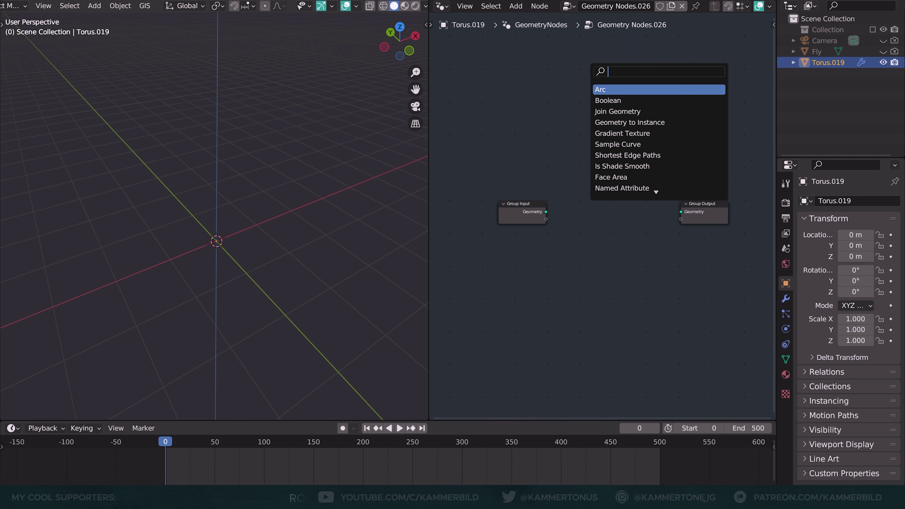
pyautogui.press('Return')
pyautogui.click(630, 214)
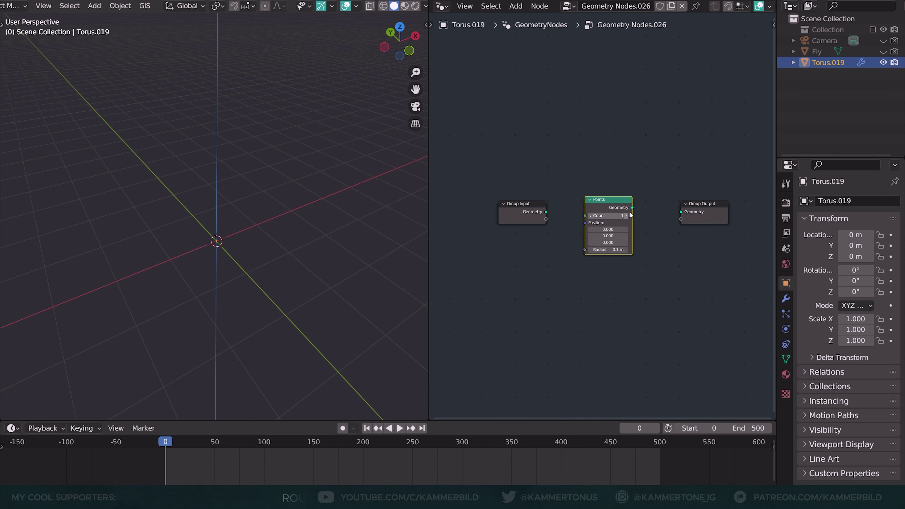
# Link the Points node's Geometry to the Group Output and move the Group Input node out of the way.
pyautogui.moveTo(686, 211); pyautogui.dragTo(686, 210)
pyautogui.moveTo(523, 204); pyautogui.dragTo(528, 122)
pyautogui.moveTo(605, 203); pyautogui.dragTo(605, 208)
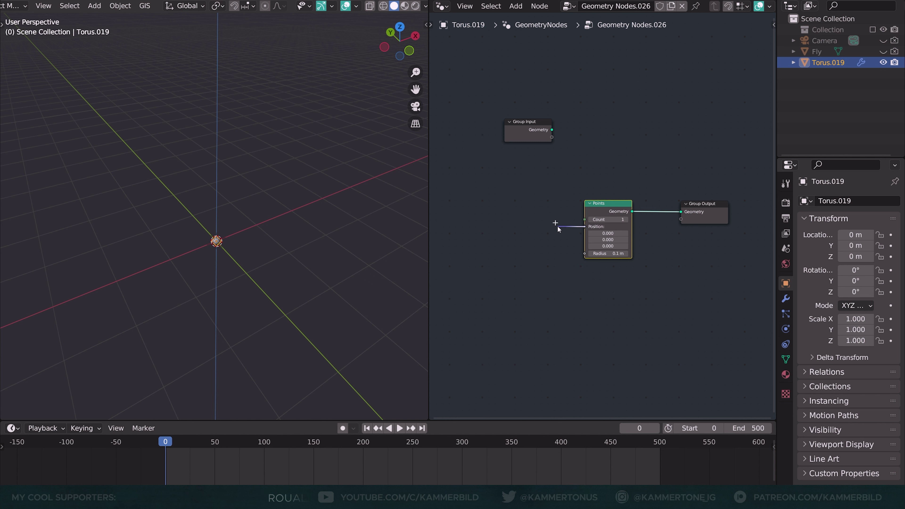
# Add a Combine XYZ node with its Vector output feeding the Points node's Position input.
pyautogui.moveTo(558, 226); pyautogui.dragTo(557, 226)
pyautogui.write('xyz')
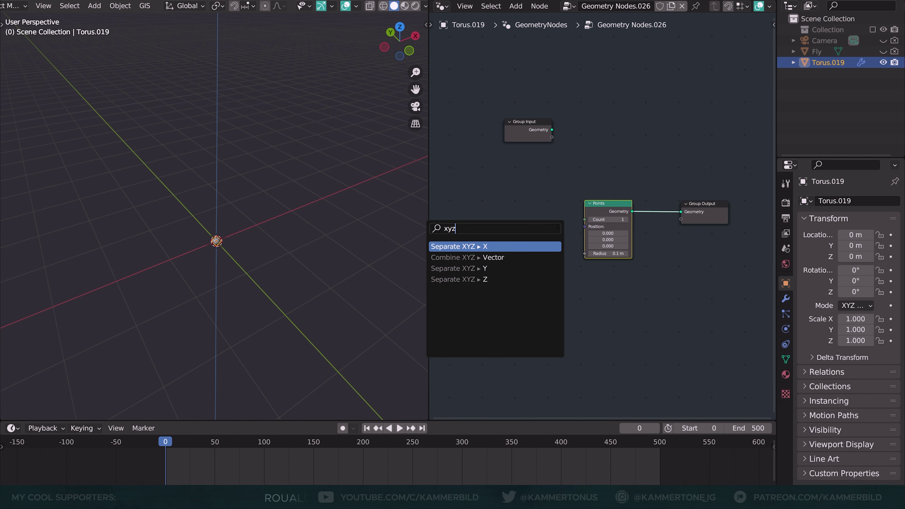
pyautogui.click(502, 258)
pyautogui.click(506, 248)
pyautogui.moveTo(506, 248); pyautogui.dragTo(564, 256, button='middle')
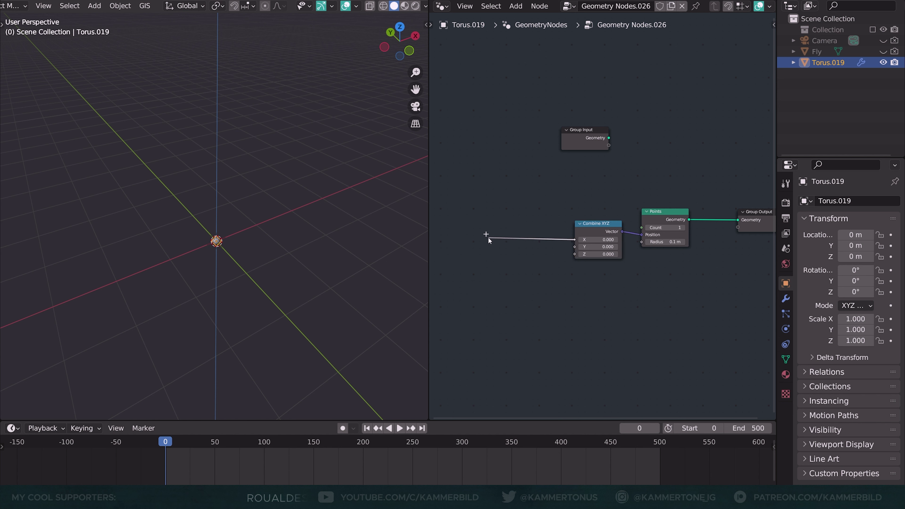
# Add a Scene Time node with its Seconds output linked to the X input of Combine XYZ.
pyautogui.moveTo(488, 239); pyautogui.dragTo(488, 239)
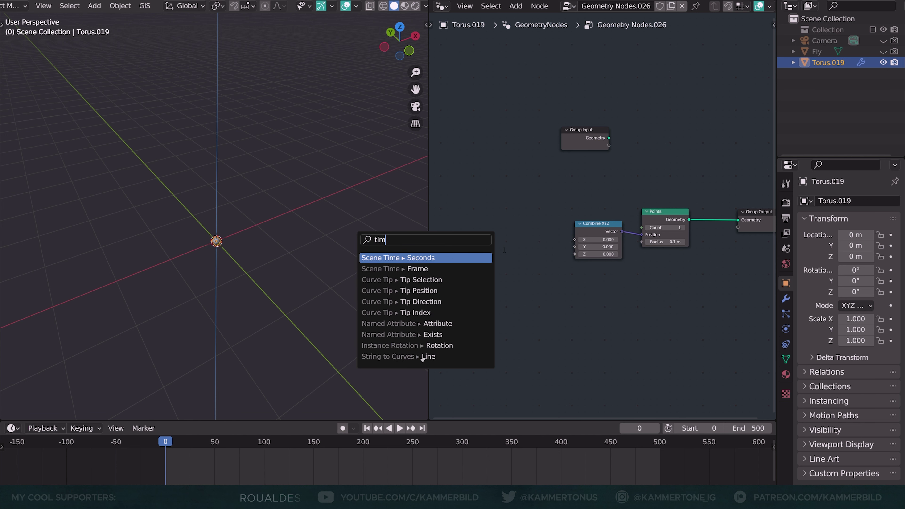
pyautogui.click(457, 257)
pyautogui.click(458, 245)
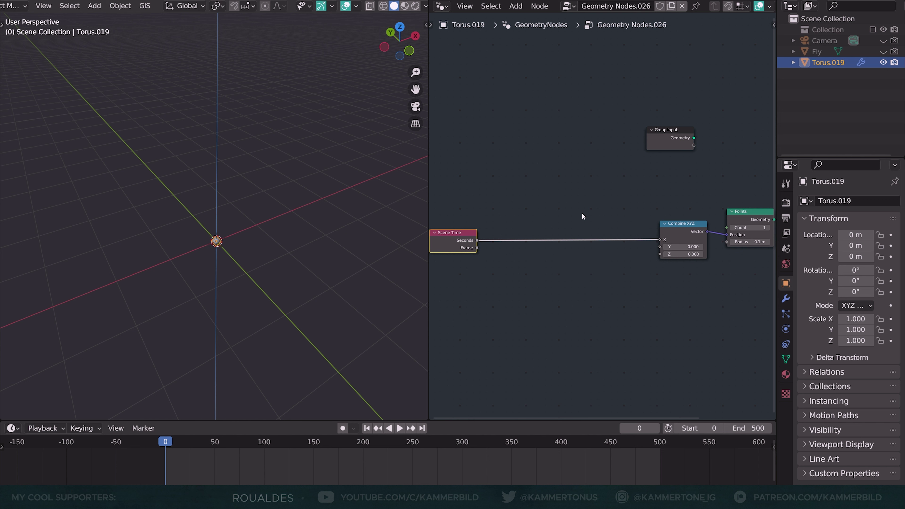
# Insert a Math node set to Sine between Seconds and X, and duplicate it as a Cosine node linking Seconds to Y.
pyautogui.hotkey('shift', 'a')
pyautogui.click(599, 185)
pyautogui.write('math')
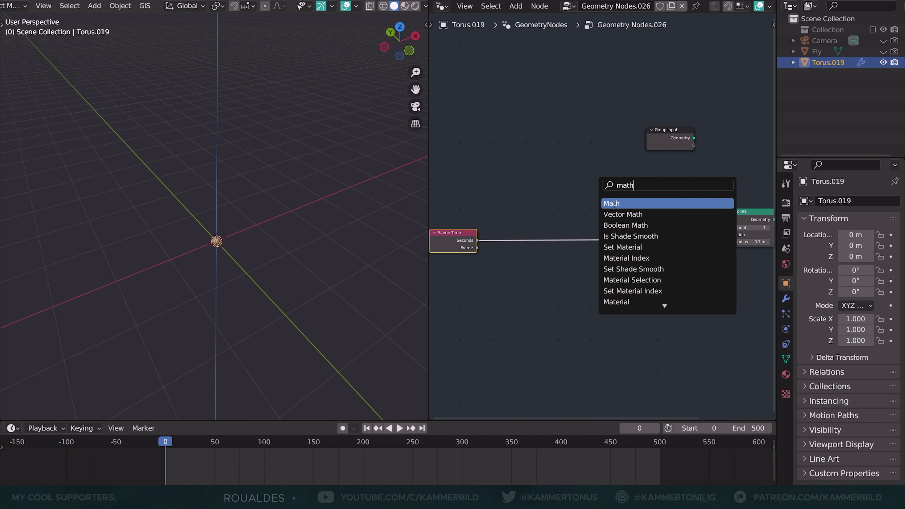
pyautogui.click(614, 203)
pyautogui.click(571, 242)
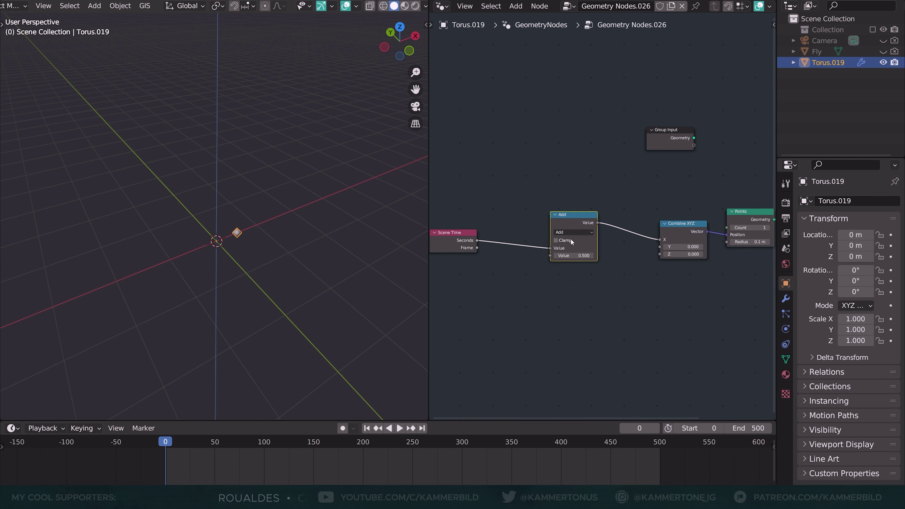
pyautogui.click(578, 228)
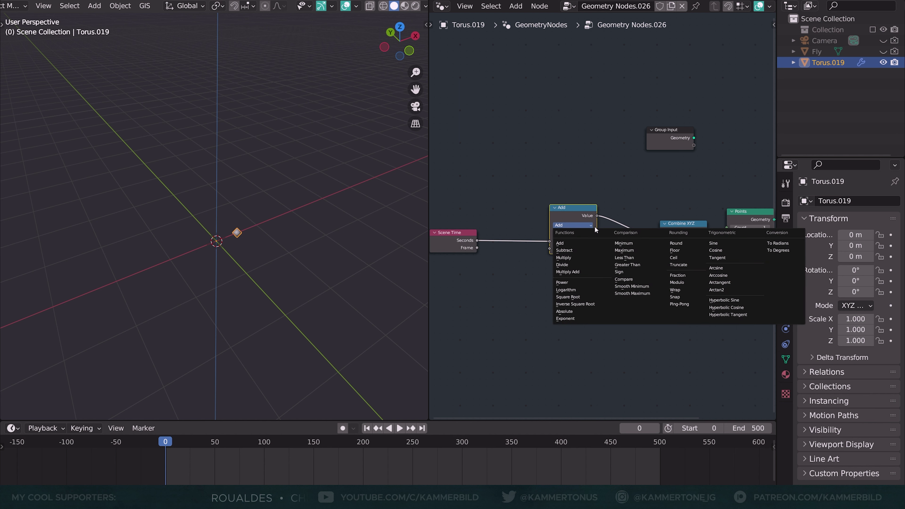
pyautogui.click(707, 244)
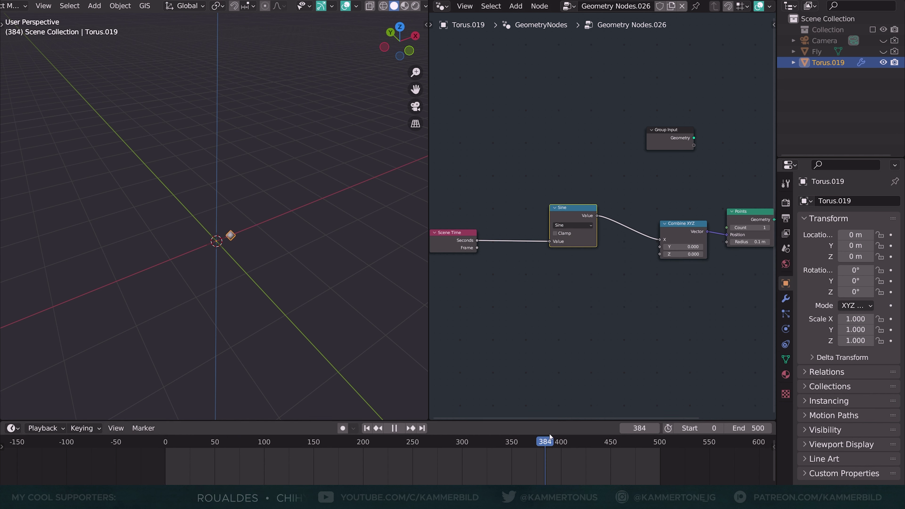
pyautogui.hotkey('shift', 'd')
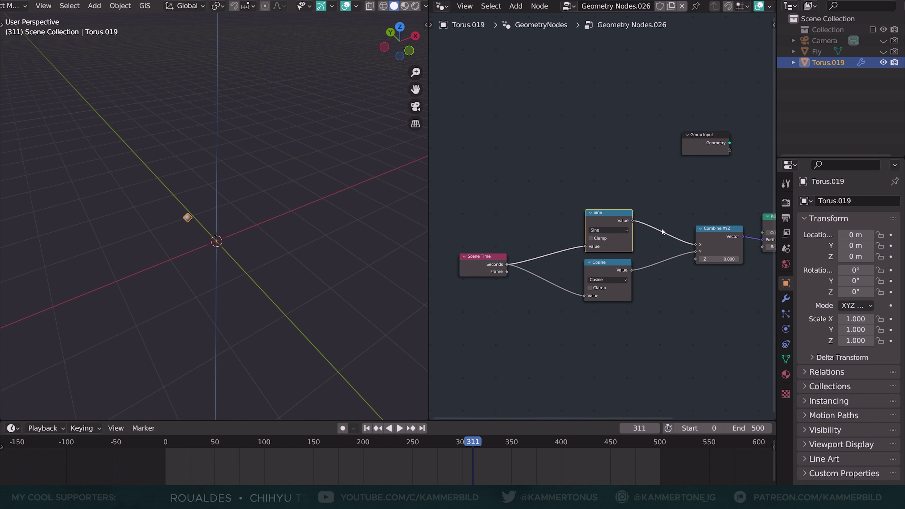
# Insert a Math node set to Multiply between the Scene Time Seconds output and the Sine node.
pyautogui.hotkey('shift', 'd')
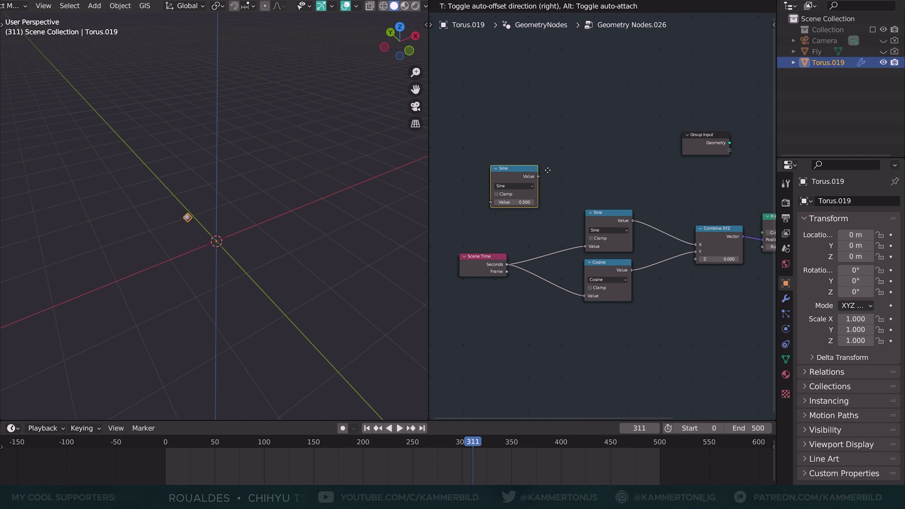
pyautogui.click(580, 229)
pyautogui.click(564, 242)
pyautogui.click(551, 273)
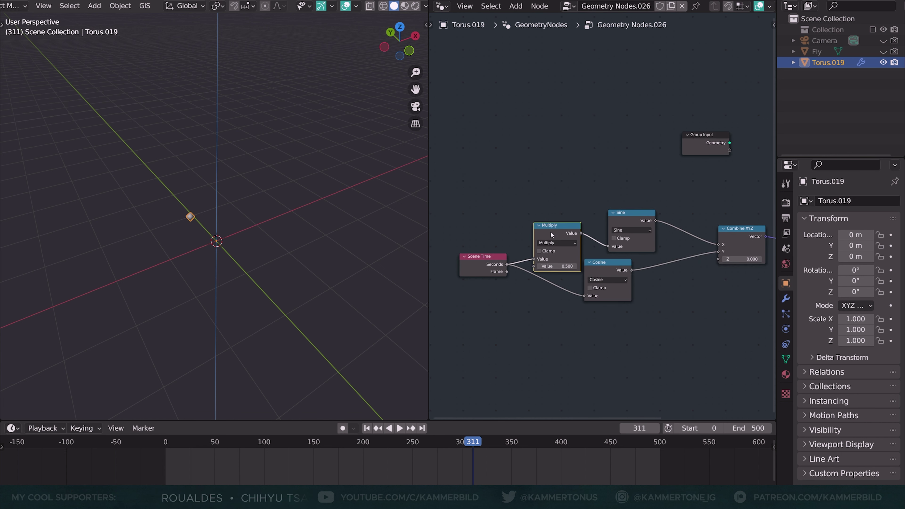
pyautogui.moveTo(550, 230); pyautogui.dragTo(544, 211)
# Duplicate the Multiply node in front of Cosine, and set the multipliers to 2 for Sine and 1 for Cosine.
pyautogui.hotkey('shift', 'd')
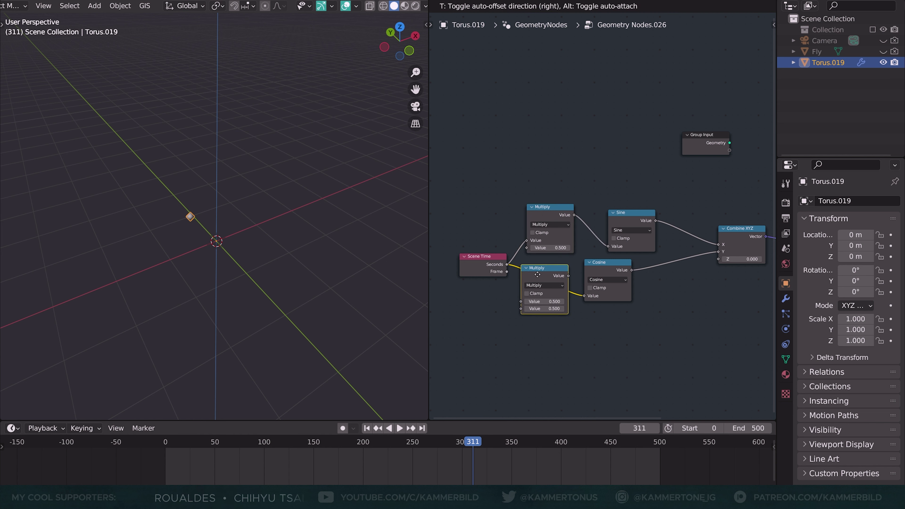
pyautogui.click(541, 265)
pyautogui.moveTo(541, 265); pyautogui.dragTo(535, 264)
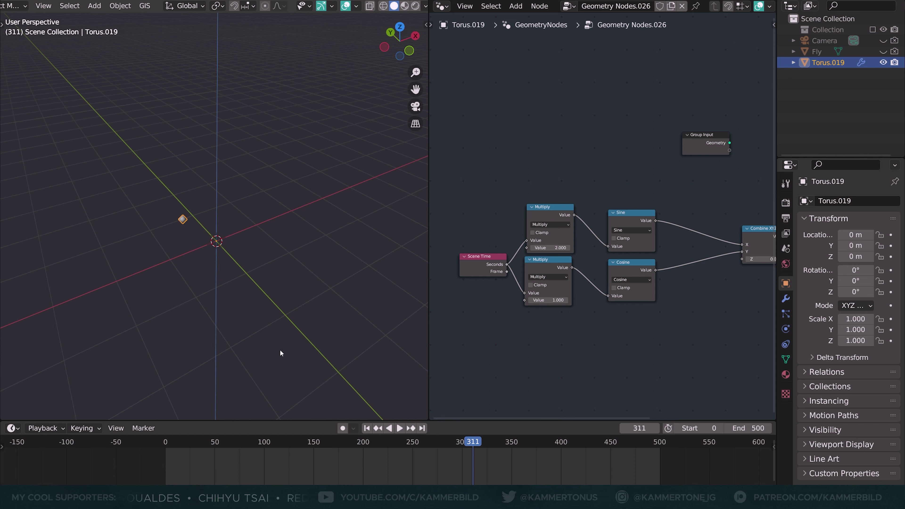
# Play the animation from the start and test other multiplier values on the Sine branch to examine the point's motion.
pyautogui.click(171, 444)
pyautogui.press('space')
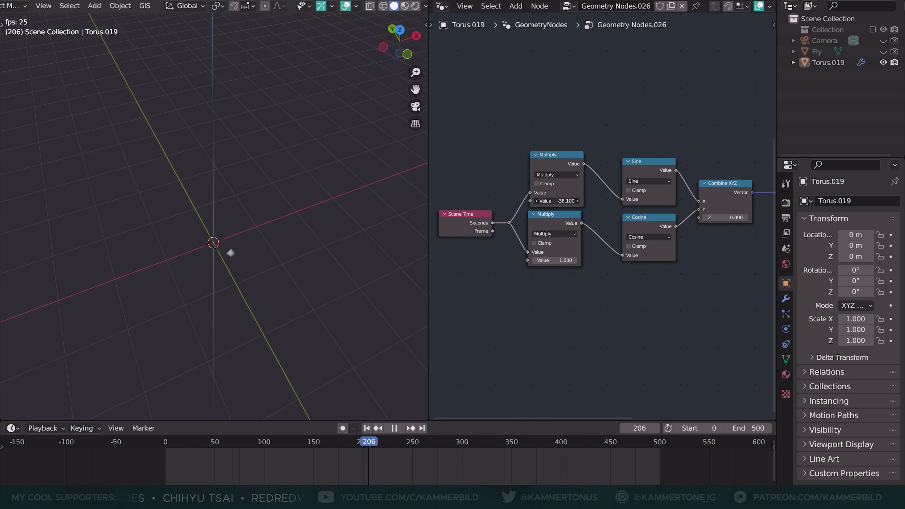
pyautogui.rightClick(557, 201)
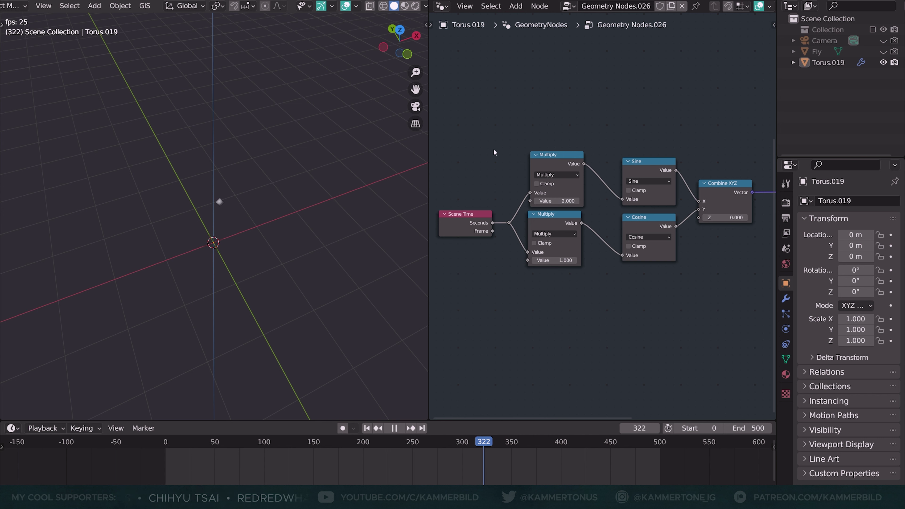
pyautogui.moveTo(536, 107); pyautogui.dragTo(576, 300)
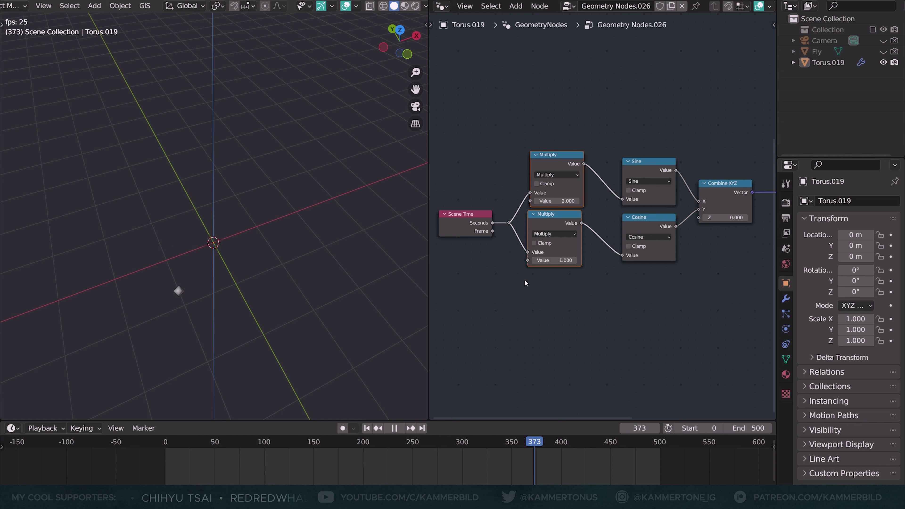
pyautogui.click(562, 239)
pyautogui.click(727, 201)
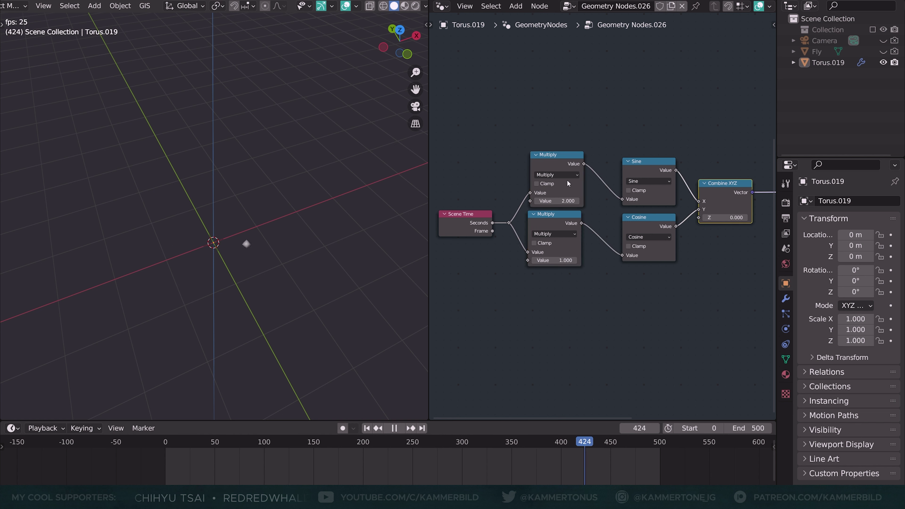
# Move Scene Time away from the other nodes and insert a duplicate Multiply node before the link splits to both branches.
pyautogui.moveTo(477, 186); pyautogui.dragTo(538, 189, button='middle')
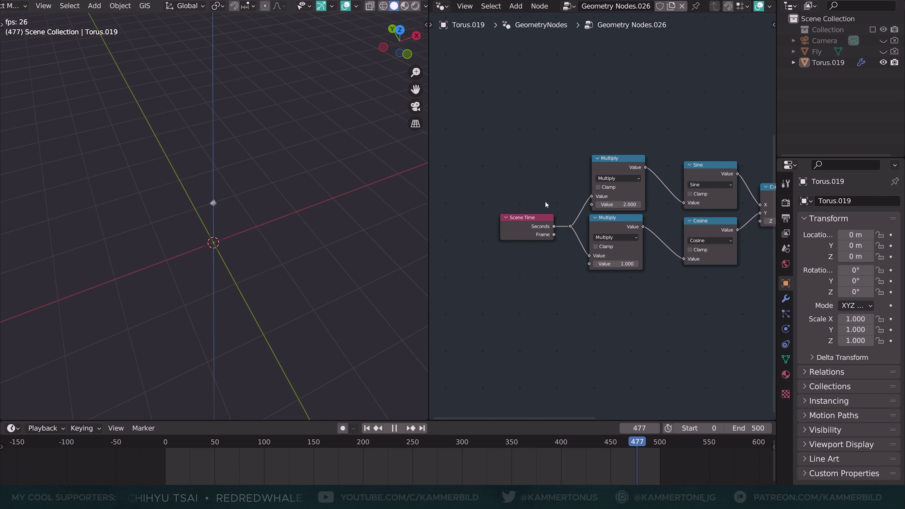
pyautogui.moveTo(531, 230); pyautogui.dragTo(471, 229)
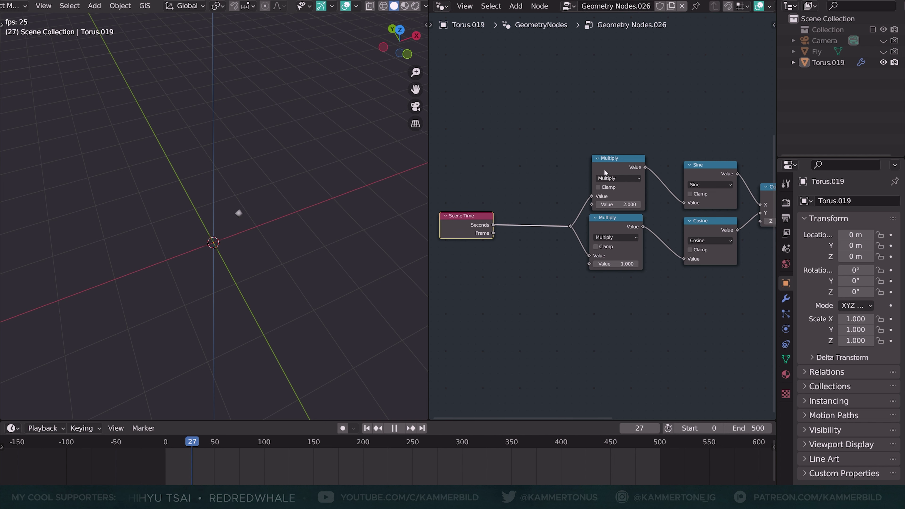
pyautogui.click(605, 173)
pyautogui.hotkey('shift', 'd')
pyautogui.click(537, 202)
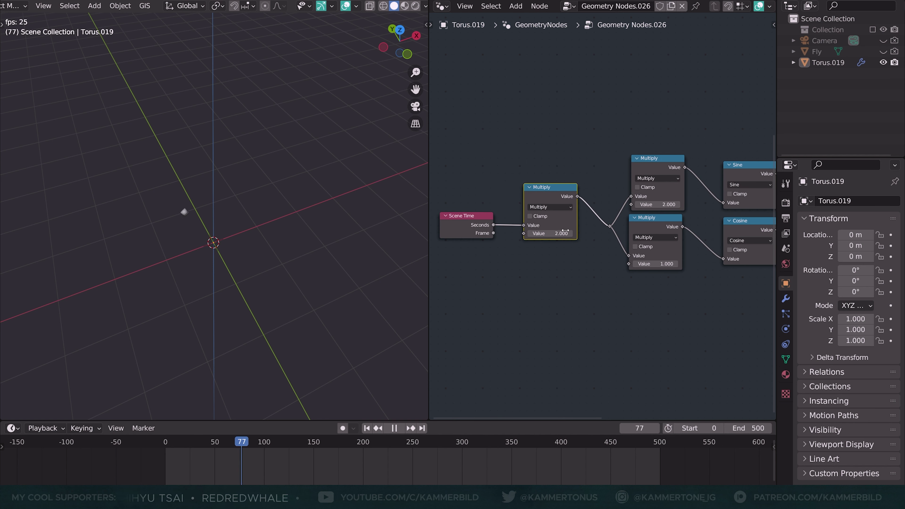
# Try other multiplier values on the Multiply node directly after Scene Time to vary the point's speed.
pyautogui.moveTo(553, 238); pyautogui.dragTo(567, 239)
pyautogui.rightClick(564, 240)
pyautogui.moveTo(566, 234); pyautogui.dragTo(577, 235)
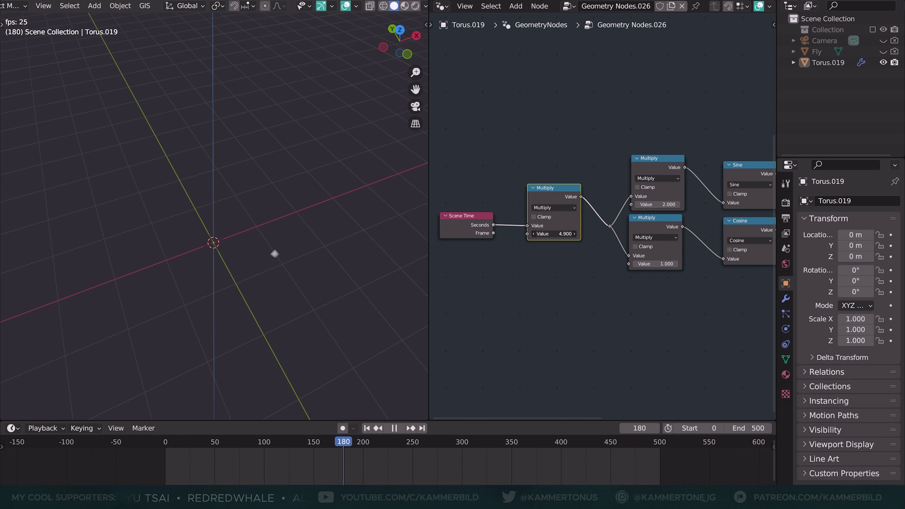
pyautogui.rightClick(566, 234)
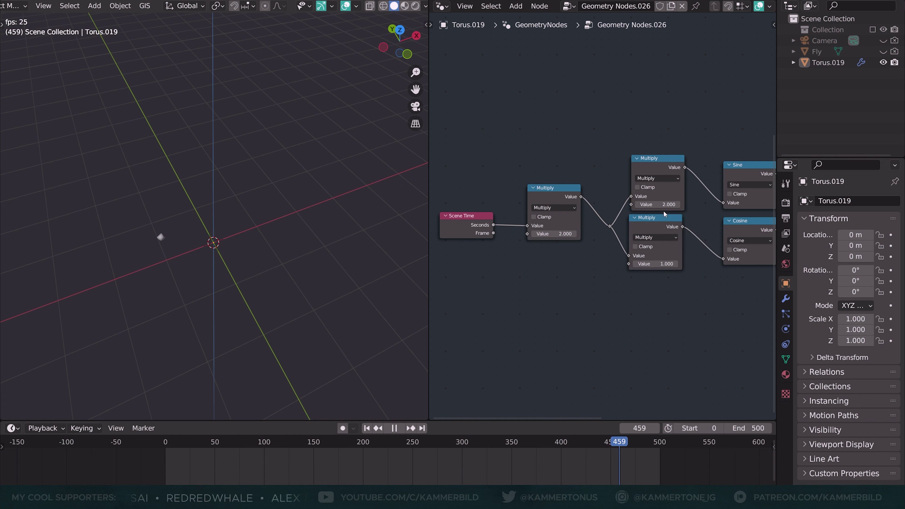
# Add a Value node above the node chain and place a duplicate of it directly below.
pyautogui.moveTo(596, 140); pyautogui.dragTo(577, 150, button='middle')
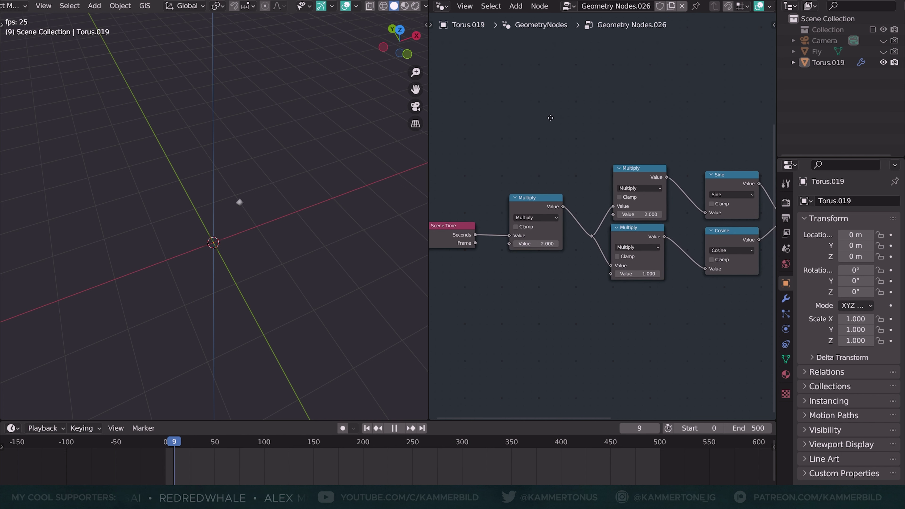
pyautogui.hotkey('shift', 'a')
pyautogui.click(515, 80)
pyautogui.write('va')
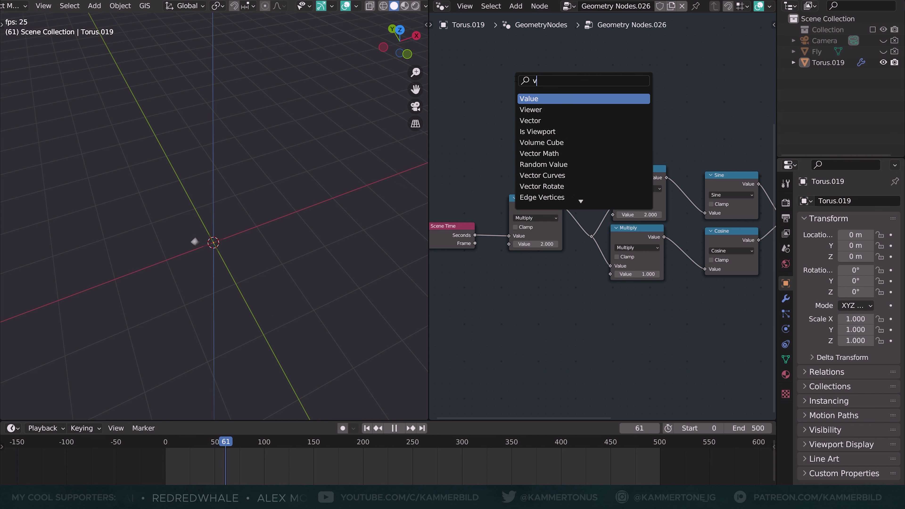
pyautogui.press('Return')
pyautogui.click(491, 75)
pyautogui.hotkey('shift', 'd')
pyautogui.click(489, 109)
# Link the two Value nodes to the Sine and Cosine branch multipliers, with values 2 and 1.
pyautogui.moveTo(542, 114); pyautogui.dragTo(610, 274)
pyautogui.moveTo(545, 79); pyautogui.dragTo(613, 214)
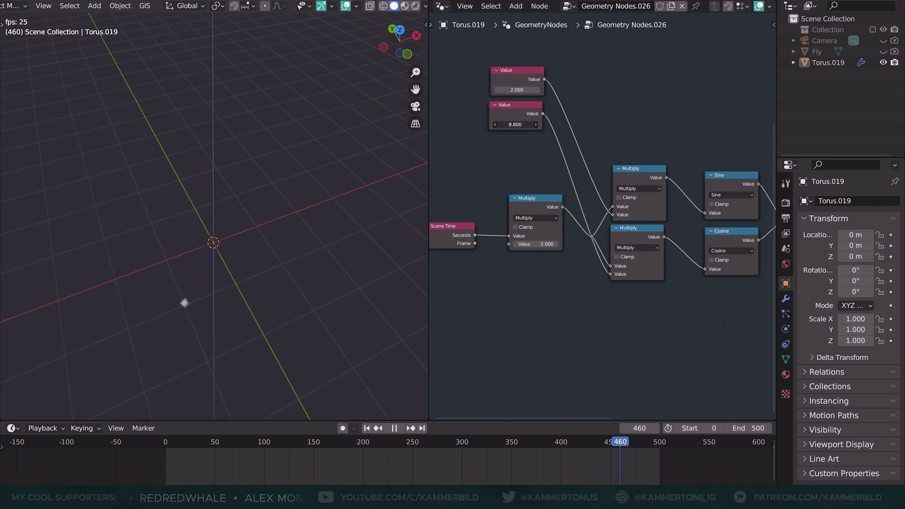
pyautogui.moveTo(516, 125); pyautogui.dragTo(496, 124)
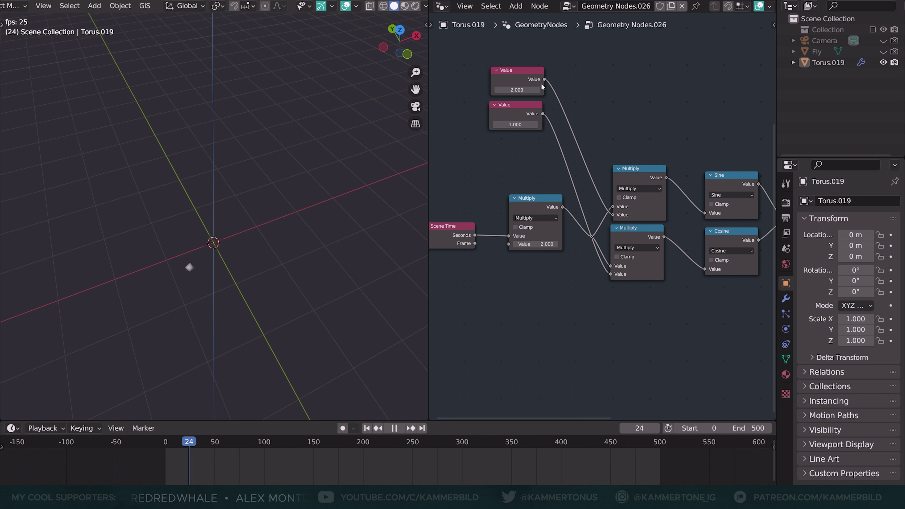
# Add a Math node set to Add that sums the two Value nodes.
pyautogui.moveTo(595, 77); pyautogui.dragTo(594, 78)
pyautogui.write('a')
pyautogui.press('Return')
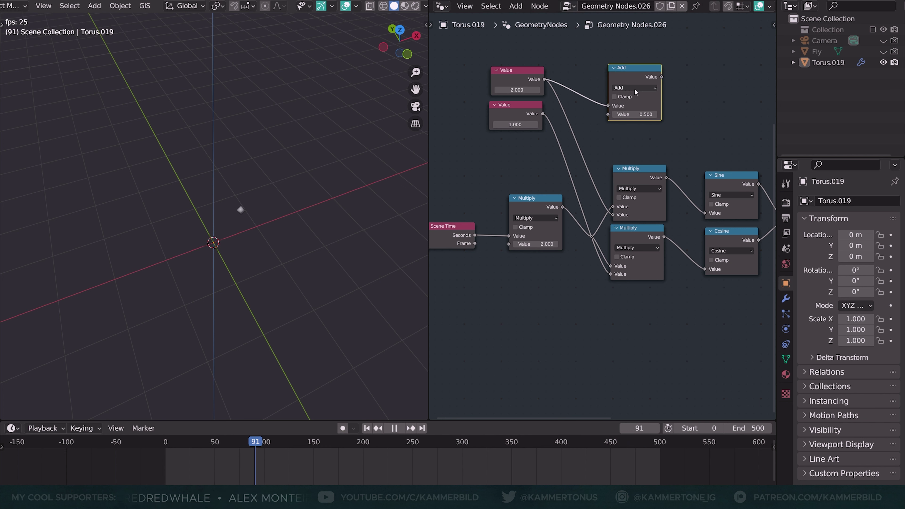
pyautogui.moveTo(542, 113); pyautogui.dragTo(608, 114)
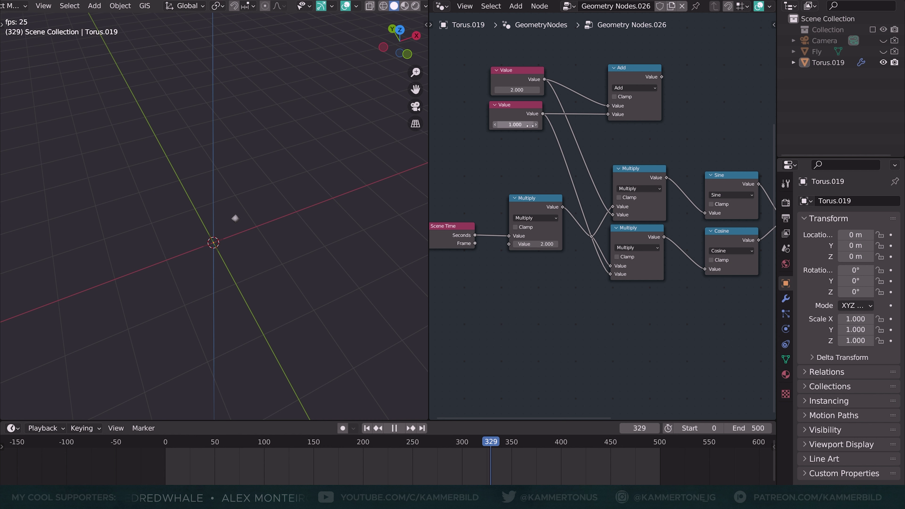
# Set the lower Value node to -20 and the upper Value node to 20.
pyautogui.moveTo(530, 126); pyautogui.dragTo(527, 125)
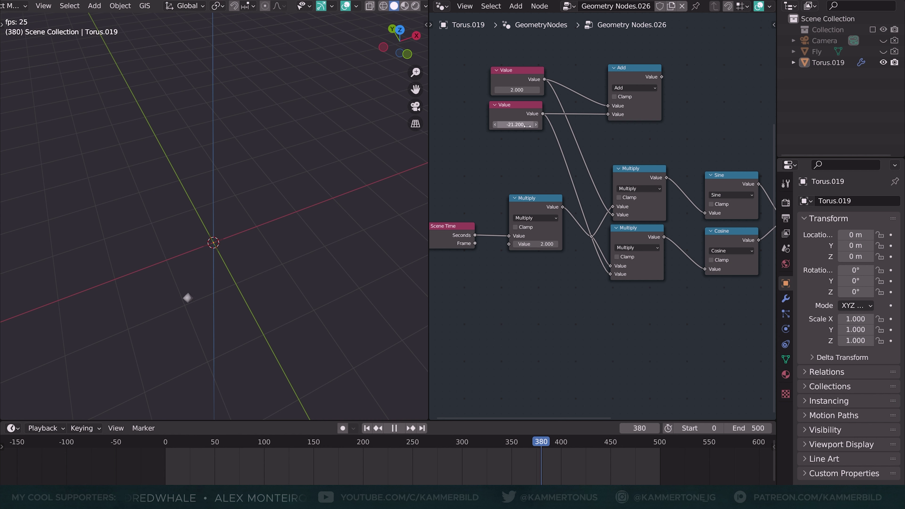
pyautogui.click(527, 126)
pyautogui.write('--20')
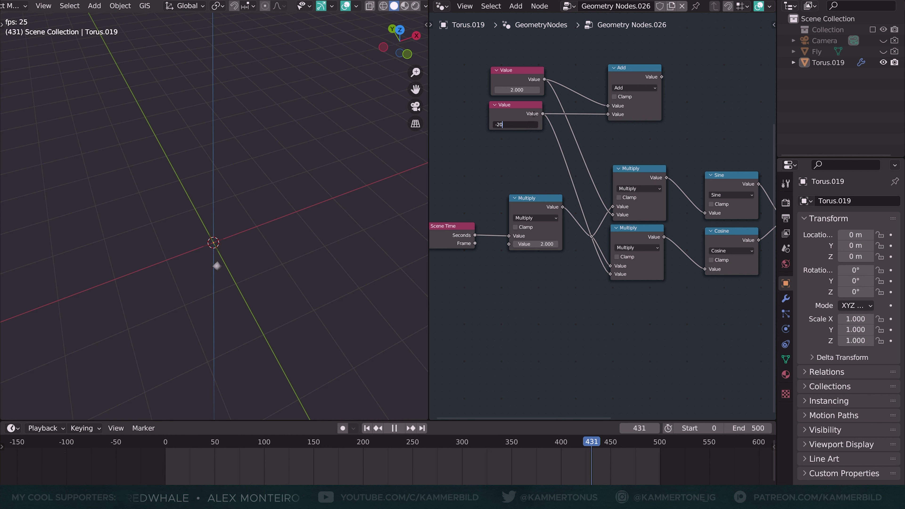
pyautogui.press('Return')
pyautogui.click(517, 90)
pyautogui.write('20')
pyautogui.press('Return')
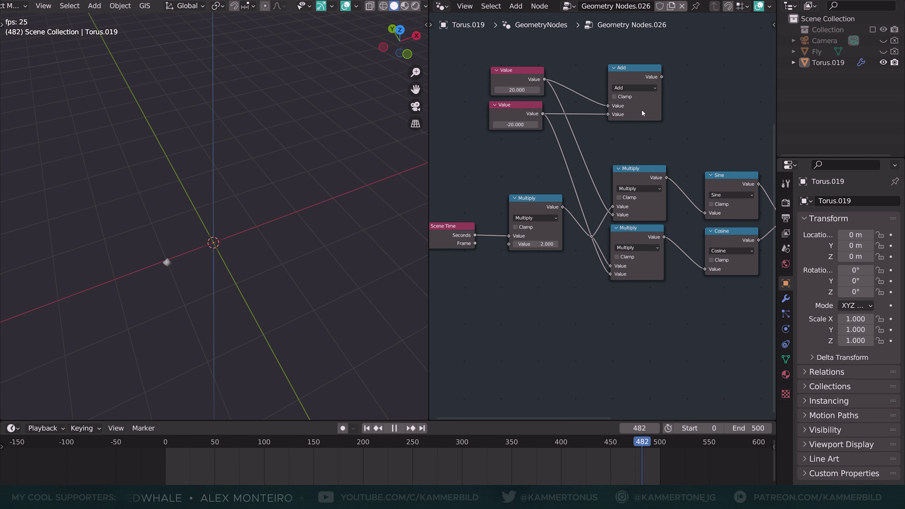
# Move the Add node aside and insert an Absolute math node between each Value node and the Add node.
pyautogui.moveTo(641, 109); pyautogui.dragTo(639, 100)
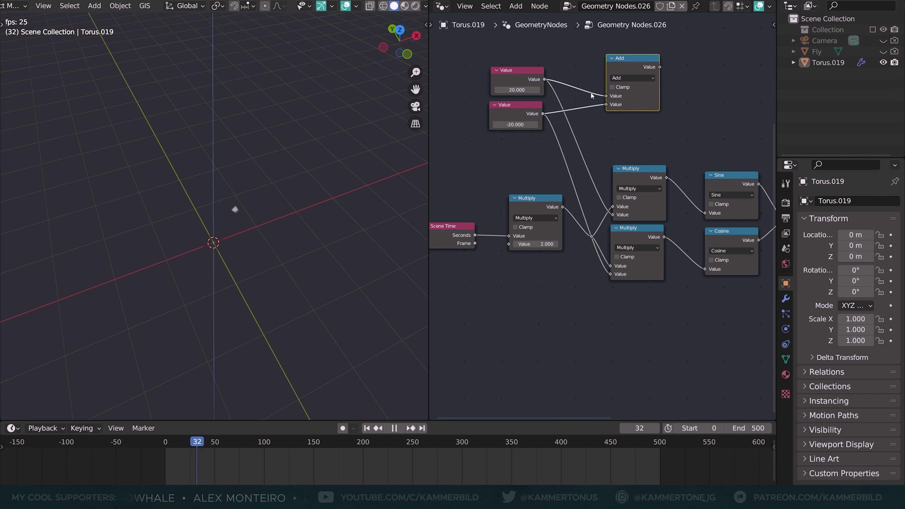
pyautogui.moveTo(621, 75); pyautogui.dragTo(682, 72)
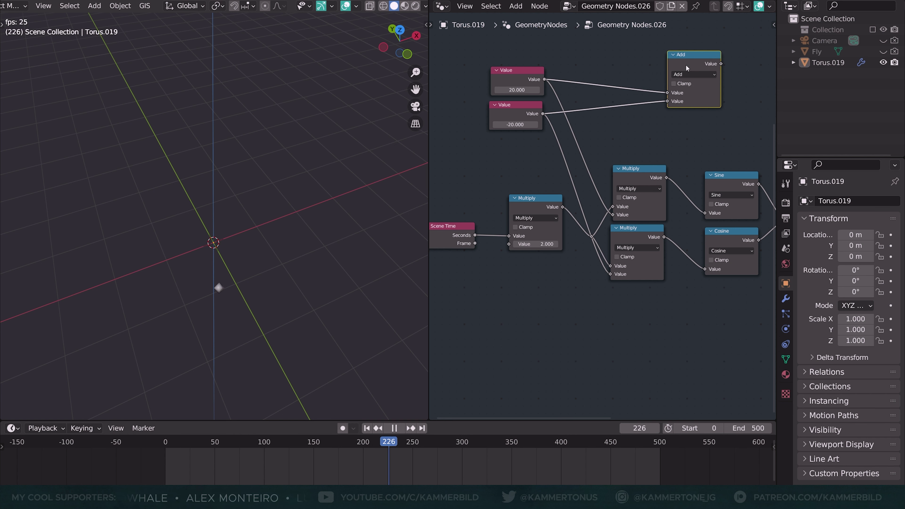
pyautogui.hotkey('shift', 'd')
pyautogui.click(617, 60)
pyautogui.click(617, 64)
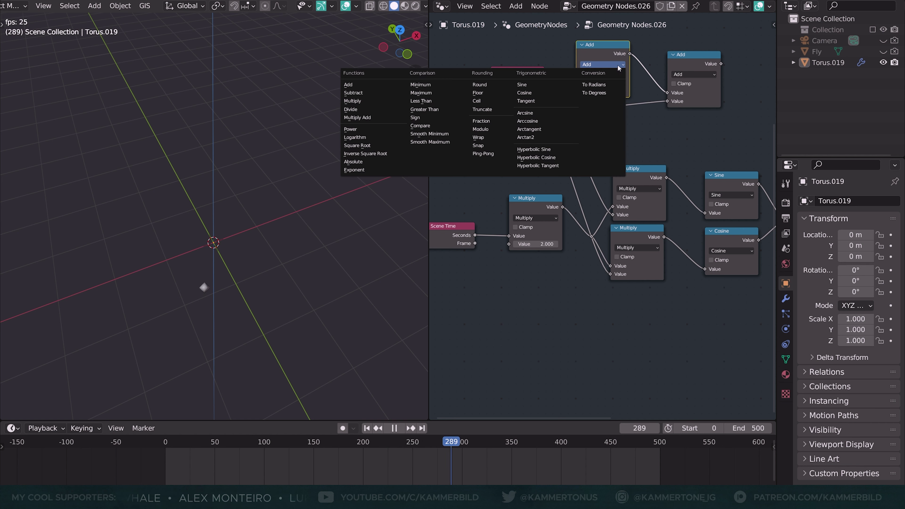
pyautogui.click(354, 162)
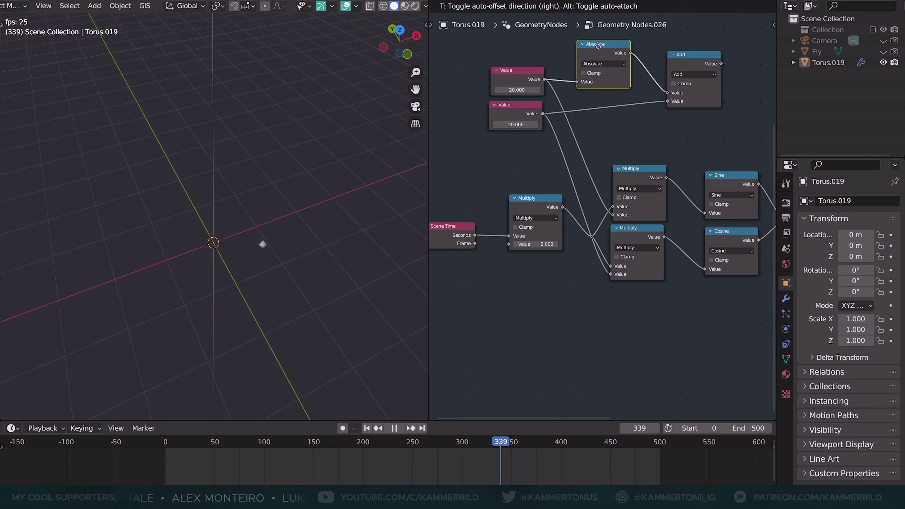
pyautogui.hotkey('shift', 'd')
pyautogui.click(597, 97)
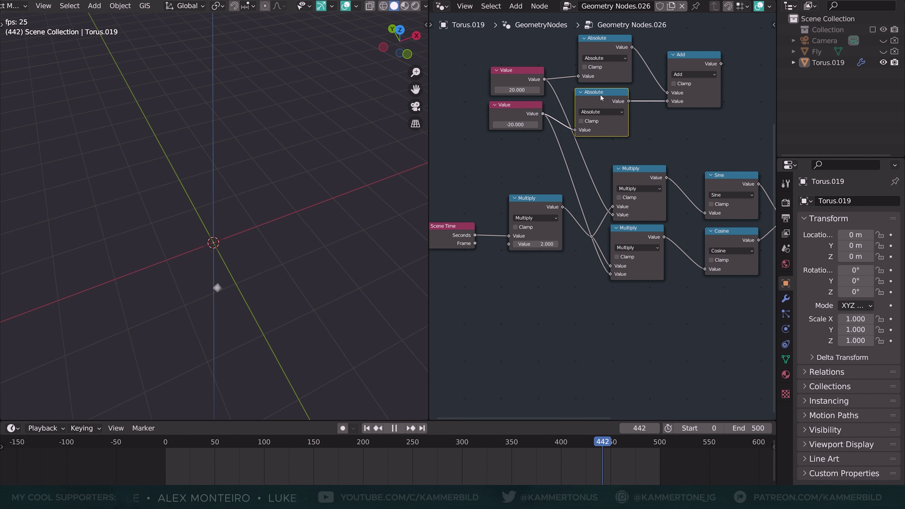
pyautogui.moveTo(601, 94); pyautogui.dragTo(604, 94)
# Link the Add output to the second input of the Multiply node after Scene Time and change that node to Divide.
pyautogui.click(717, 61)
pyautogui.moveTo(711, 144); pyautogui.dragTo(513, 243)
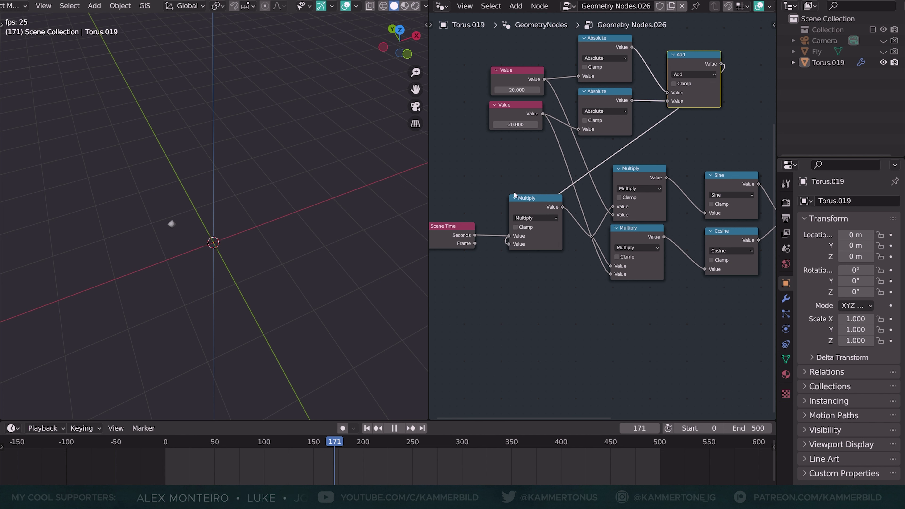
pyautogui.click(535, 217)
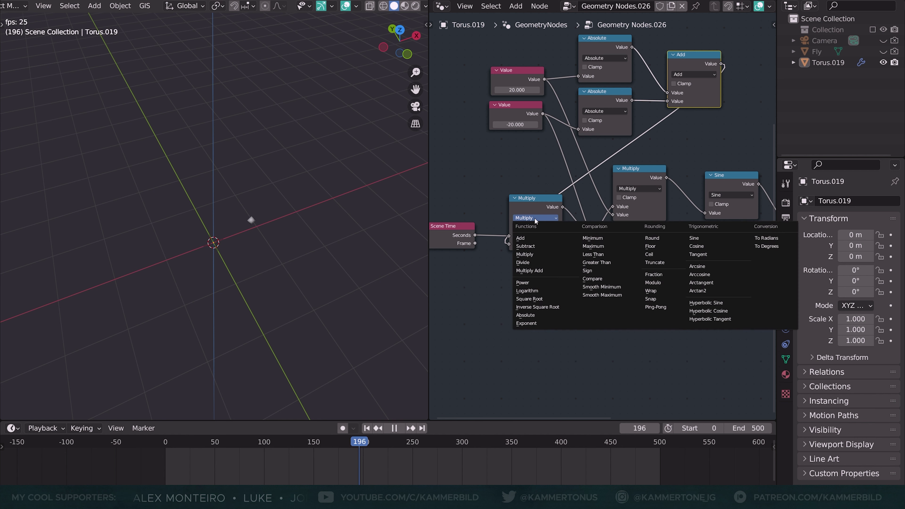
pyautogui.click(532, 263)
# Set both Value nodes to 1.
pyautogui.click(518, 89)
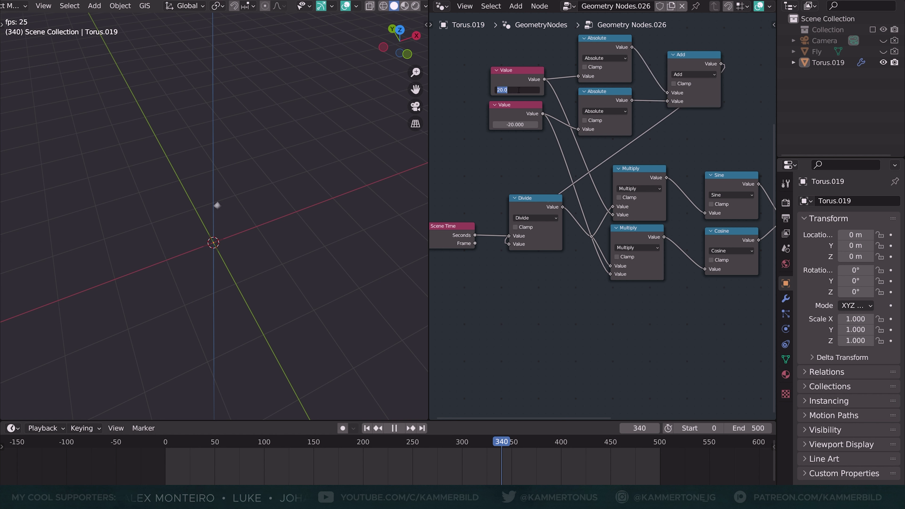
pyautogui.write('1')
pyautogui.press('Return')
pyautogui.click(515, 124)
pyautogui.write('1')
pyautogui.press('Return')
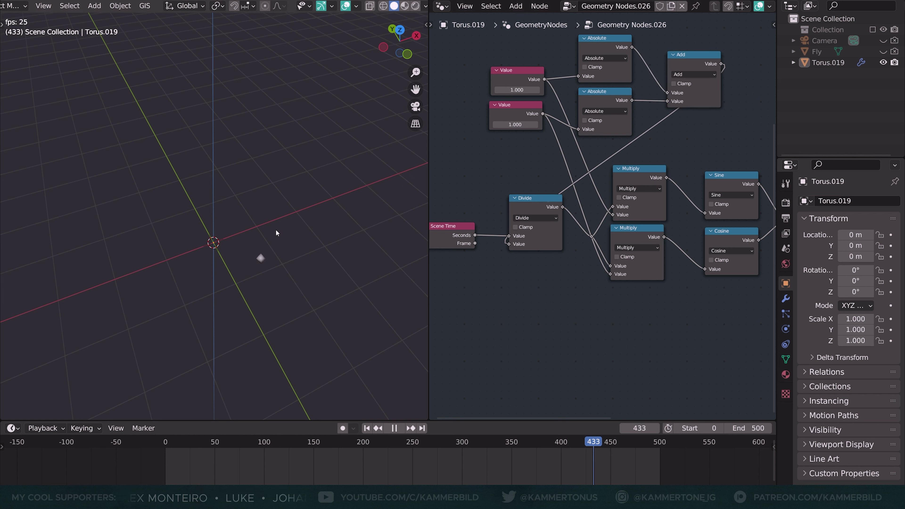
# Test the speed compensation by setting the upper Value node to 5000.
pyautogui.click(523, 90)
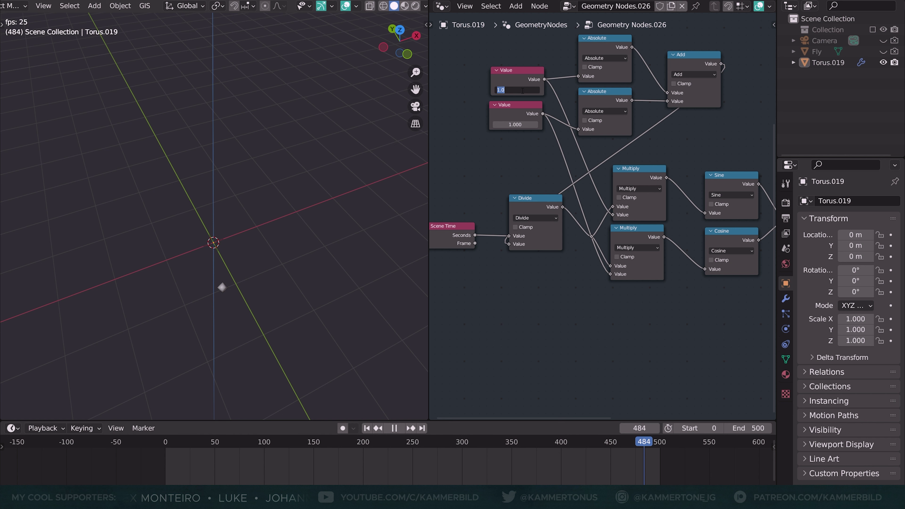
pyautogui.write('5000')
pyautogui.press('Return')
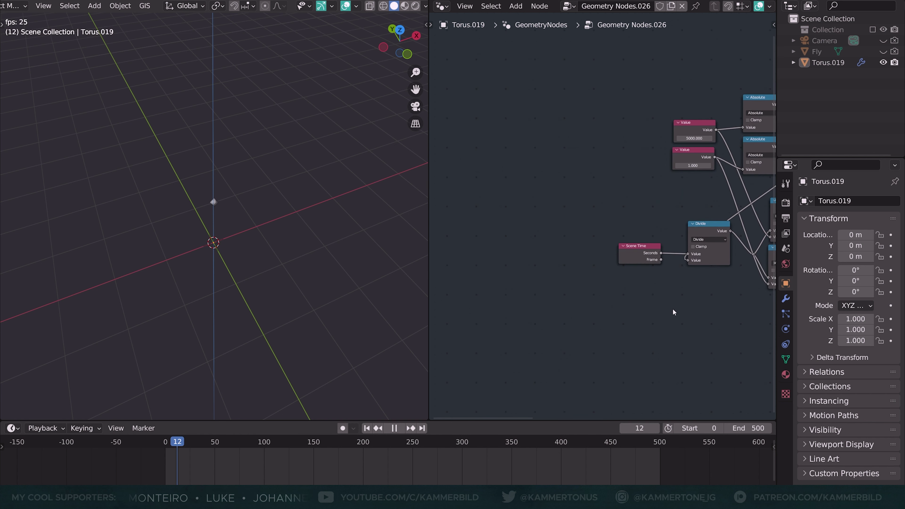
# Insert a duplicate Multiply node between Scene Time and Divide and try a multiplier of about 12.
pyautogui.moveTo(637, 253); pyautogui.dragTo(581, 251)
pyautogui.moveTo(604, 245); pyautogui.dragTo(524, 241, button='middle')
pyautogui.click(718, 204)
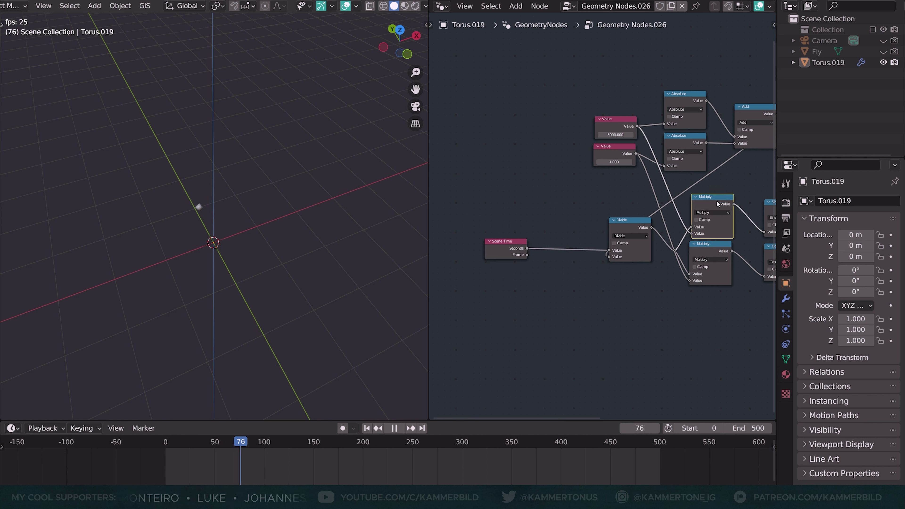
pyautogui.hotkey('shift', 'd')
pyautogui.click(572, 228)
pyautogui.scroll(4, 588, 231)
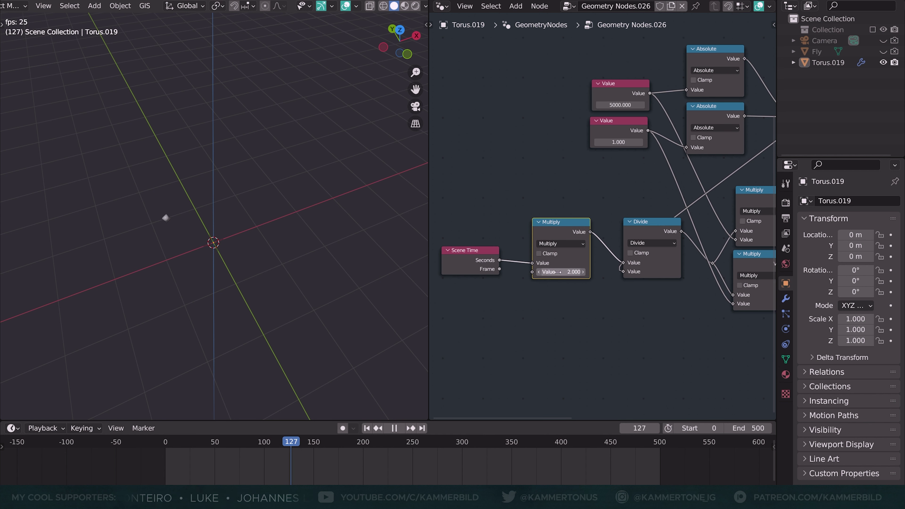
pyautogui.moveTo(556, 272); pyautogui.dragTo(585, 272)
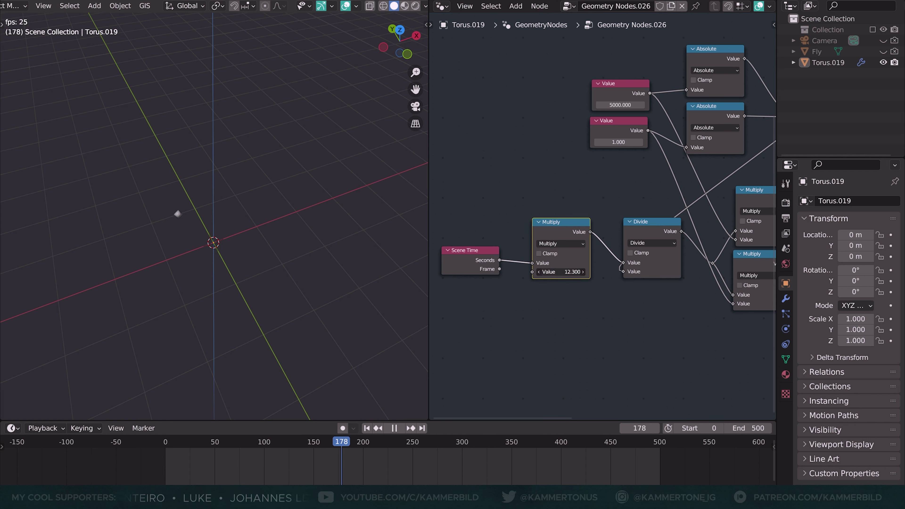
pyautogui.rightClick(559, 272)
# Duplicate a Value node above the others, set it to 12 and link it to the Multiply node directly after Scene Time.
pyautogui.click(611, 91)
pyautogui.hotkey('shift', 'd')
pyautogui.click(603, 36)
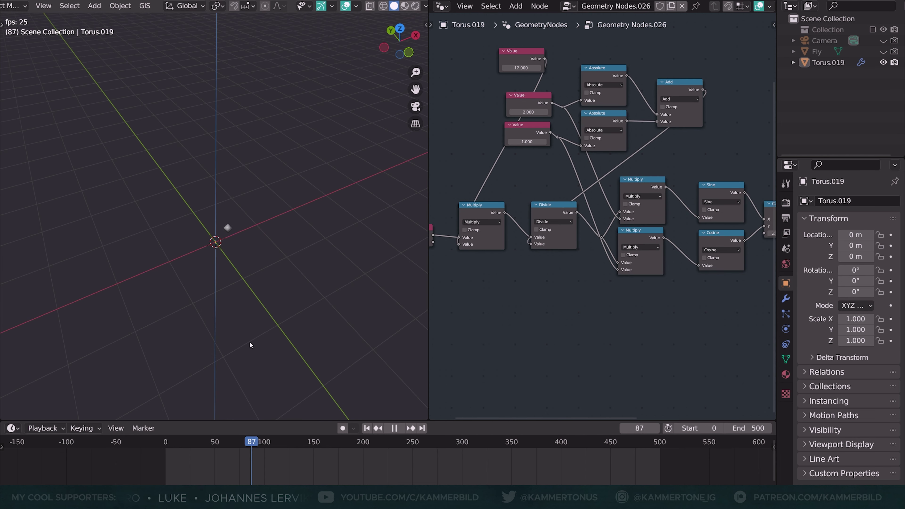
# Duplicate the Multiply and Sine nodes of the X branch with their input links kept and place them below the Cosine branch.
pyautogui.moveTo(250, 342); pyautogui.dragTo(250, 316, button='middle')
pyautogui.moveTo(630, 309); pyautogui.dragTo(600, 319, button='middle')
pyautogui.scroll(4, 713, 228)
pyautogui.scroll(1, 766, 217)
pyautogui.moveTo(748, 221); pyautogui.dragTo(736, 205, button='middle')
pyautogui.moveTo(617, 152); pyautogui.dragTo(503, 177)
pyautogui.moveTo(572, 178); pyautogui.dragTo(580, 166, button='middle')
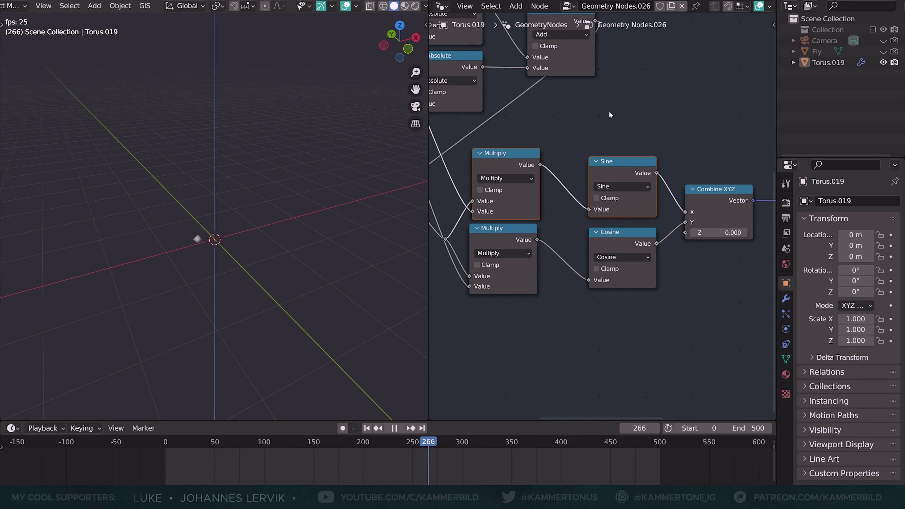
pyautogui.hotkey('ctrl', 'shift', 'd')
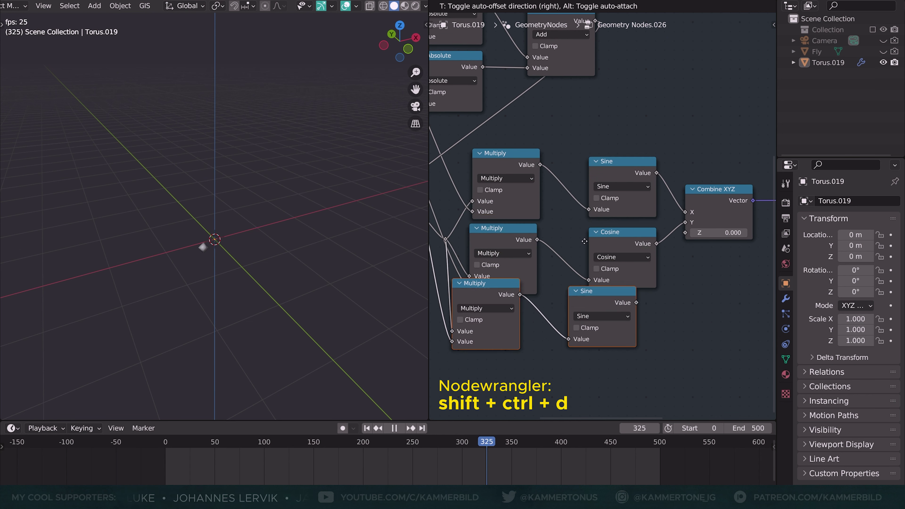
pyautogui.click(602, 273)
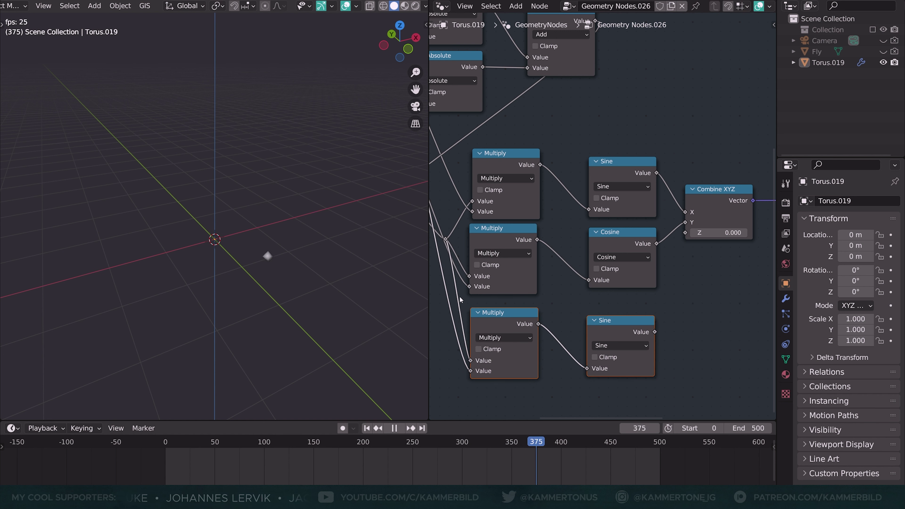
# Link the new Sine node's output to the Z input of Combine XYZ and check the point's motion from the side.
pyautogui.moveTo(655, 332); pyautogui.dragTo(686, 233)
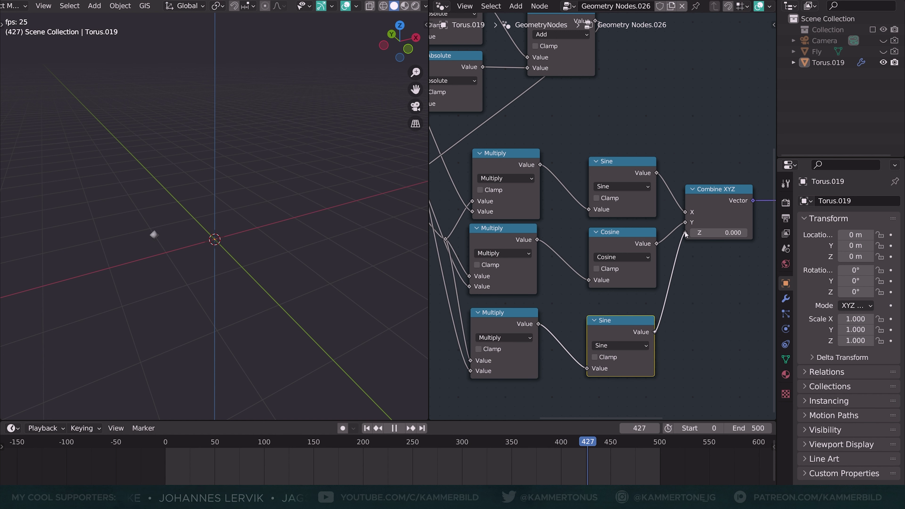
pyautogui.click(692, 306)
pyautogui.moveTo(264, 337); pyautogui.dragTo(265, 306, button='middle')
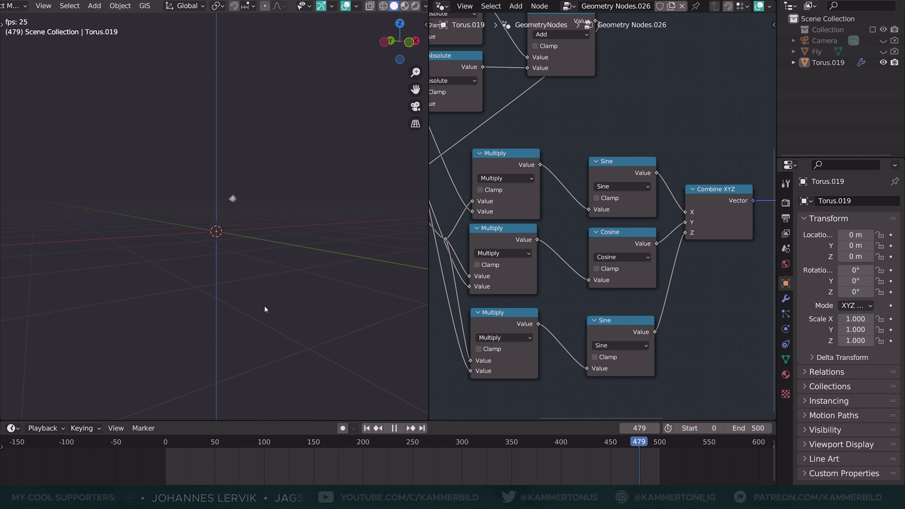
pyautogui.moveTo(255, 274); pyautogui.dragTo(334, 320, button='middle')
# Duplicate the Value node set to 1 directly below itself and link it to the second input of the lowest Multiply node.
pyautogui.scroll(-2, 562, 287)
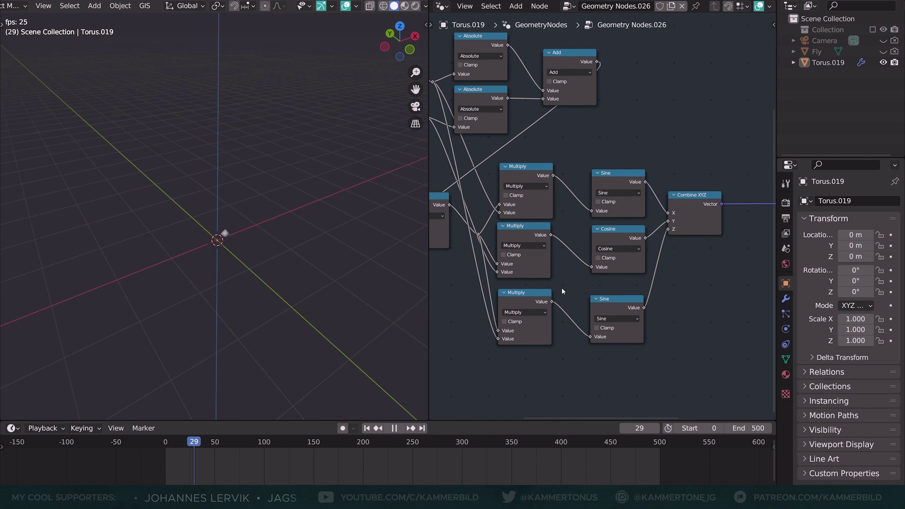
pyautogui.moveTo(562, 288); pyautogui.dragTo(720, 315, button='middle')
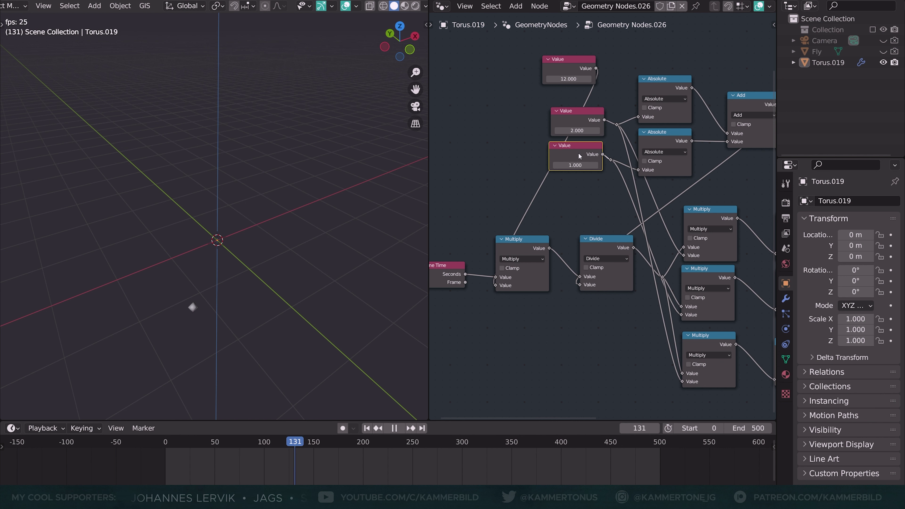
pyautogui.hotkey('shift', 'd')
pyautogui.click(571, 183)
pyautogui.moveTo(597, 186); pyautogui.dragTo(558, 154, button='middle')
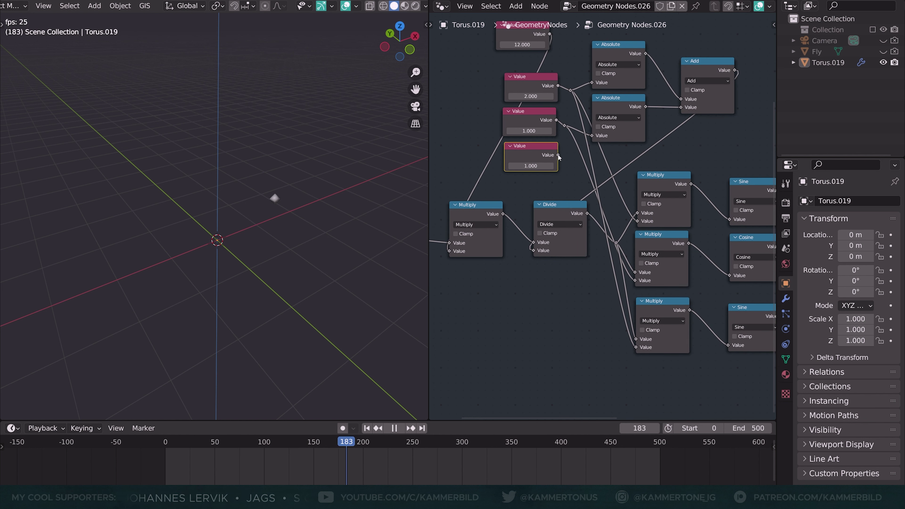
pyautogui.moveTo(558, 153); pyautogui.dragTo(636, 348)
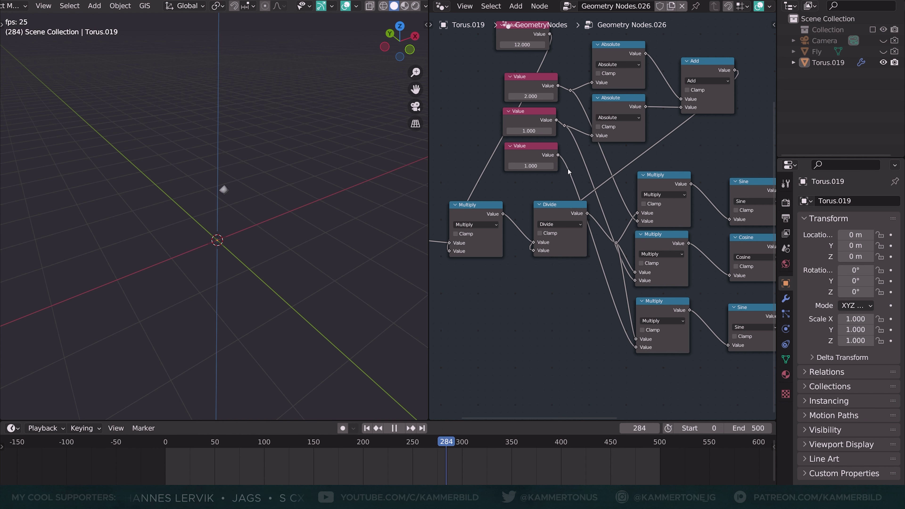
# Insert a duplicate Add node after the existing Add and link the lowest Value node to its second input.
pyautogui.moveTo(585, 178); pyautogui.dragTo(588, 228, button='middle')
pyautogui.moveTo(534, 208); pyautogui.dragTo(534, 210)
pyautogui.click(611, 71)
pyautogui.moveTo(729, 179); pyautogui.dragTo(673, 174, button='middle')
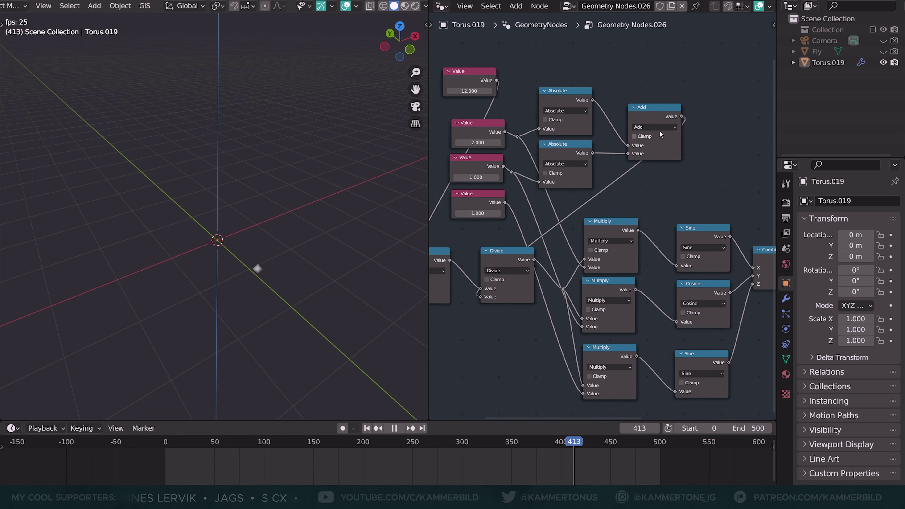
pyautogui.click(663, 123)
pyautogui.hotkey('shift', 'd')
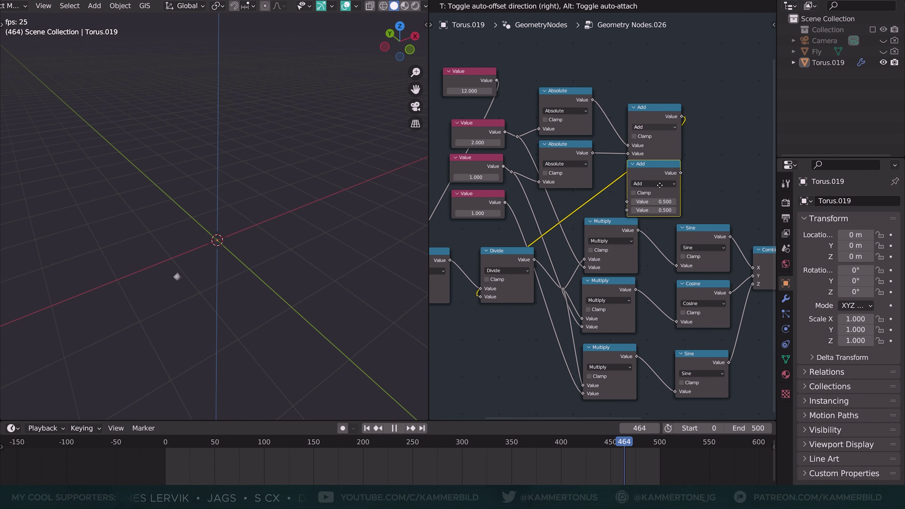
pyautogui.click(728, 110)
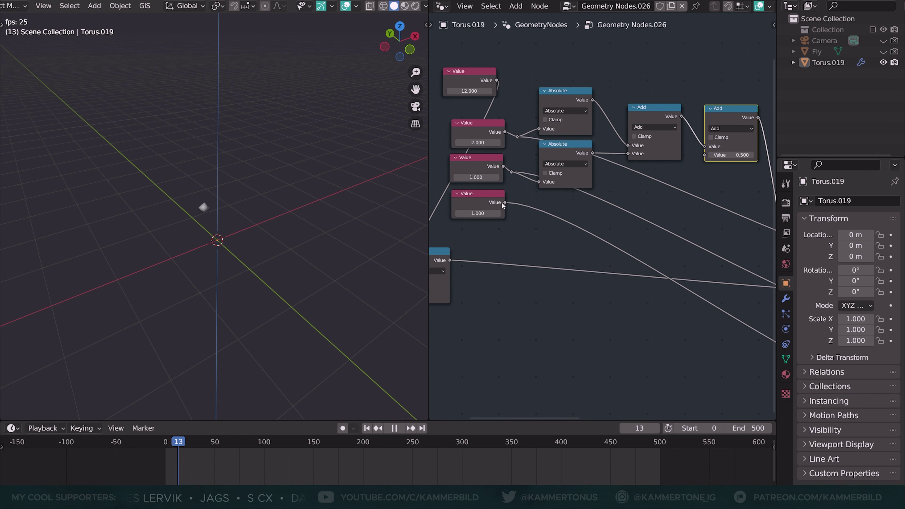
pyautogui.moveTo(505, 202); pyautogui.dragTo(704, 154)
# Insert a duplicate Absolute node between the lowest Value node and the second Add node.
pyautogui.click(561, 144)
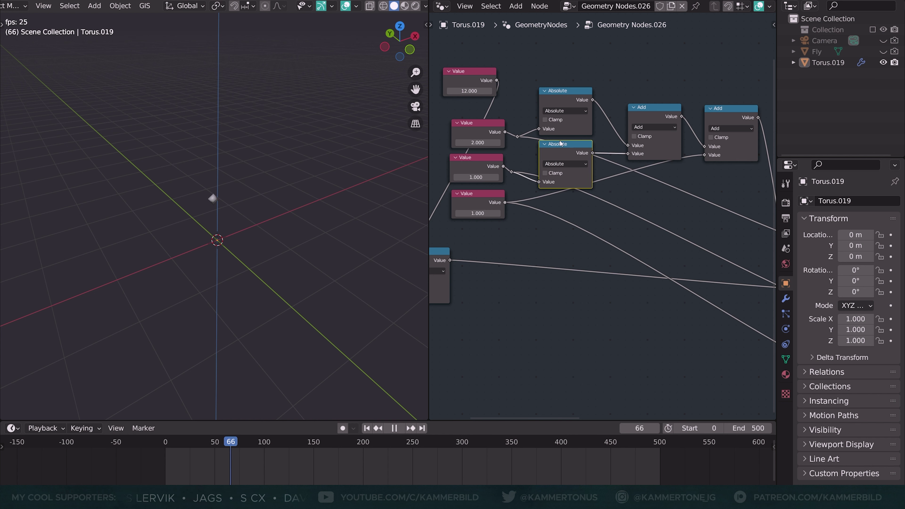
pyautogui.hotkey('shift', 'd')
pyautogui.click(589, 193)
pyautogui.scroll(-2, 601, 214)
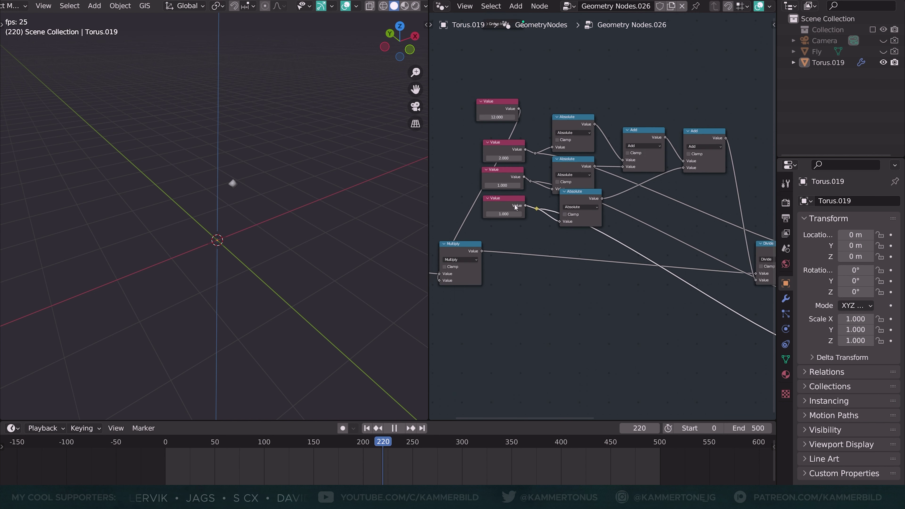
# Select all four Value nodes and move them clear of the node chain, ahead of the Scene Time node.
pyautogui.moveTo(491, 96); pyautogui.dragTo(517, 210)
pyautogui.scroll(-2, 519, 216)
pyautogui.moveTo(522, 226); pyautogui.dragTo(572, 224, button='middle')
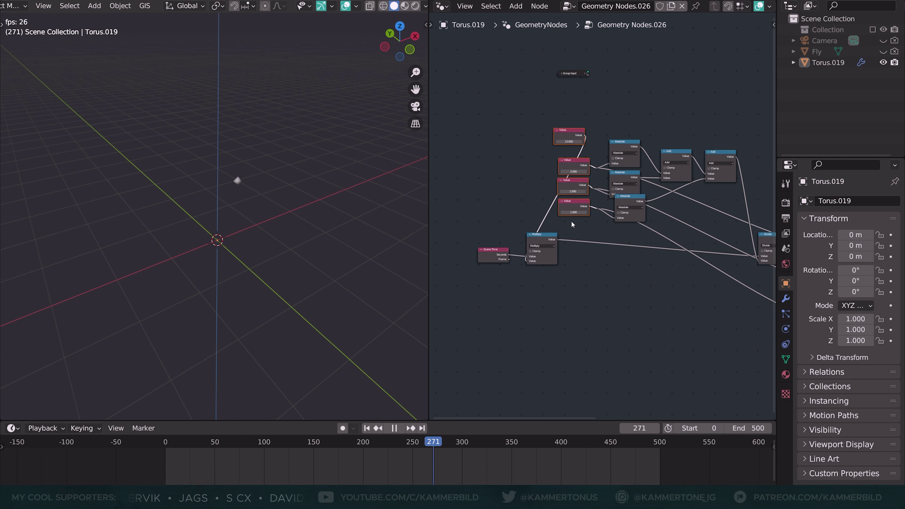
pyautogui.press('g')
pyautogui.click(433, 231)
# Group the Scene Time node and all math and vector nodes between the four Value nodes and the Points node.
pyautogui.scroll(-2, 549, 218)
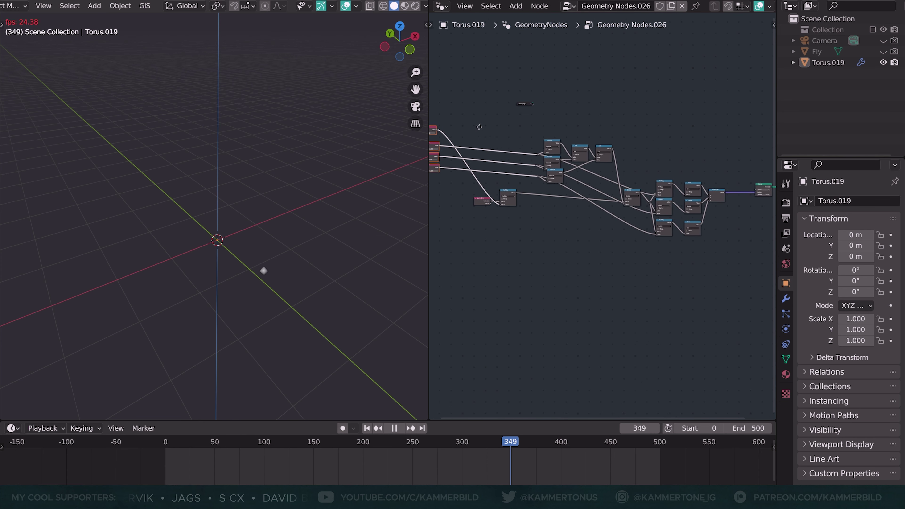
pyautogui.moveTo(470, 126); pyautogui.dragTo(722, 252)
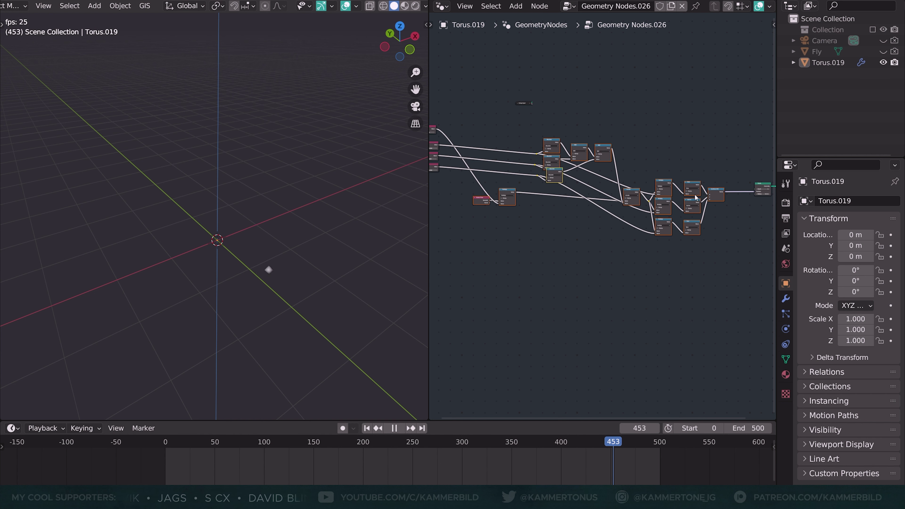
pyautogui.hotkey('ctrl', 'g')
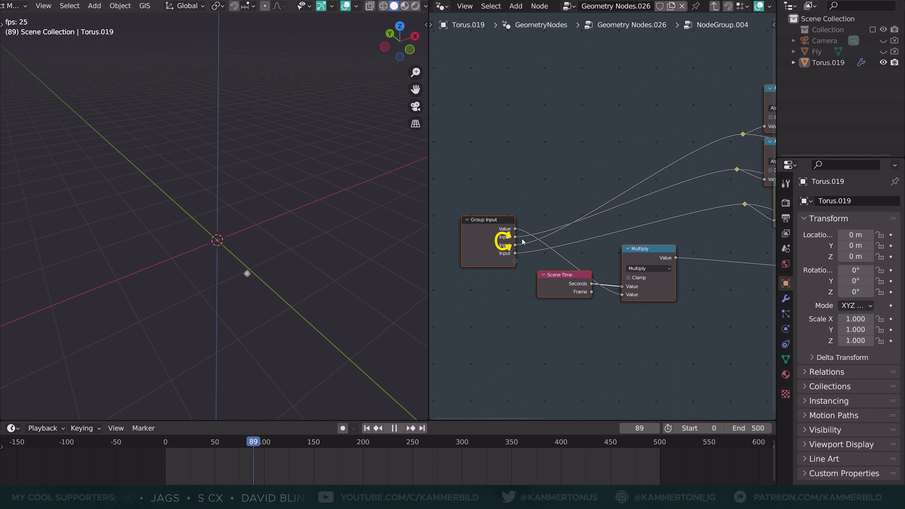
# Rename the node group's four inputs as Speed, x, y and z.
pyautogui.scroll(-2, 603, 177)
pyautogui.press('n')
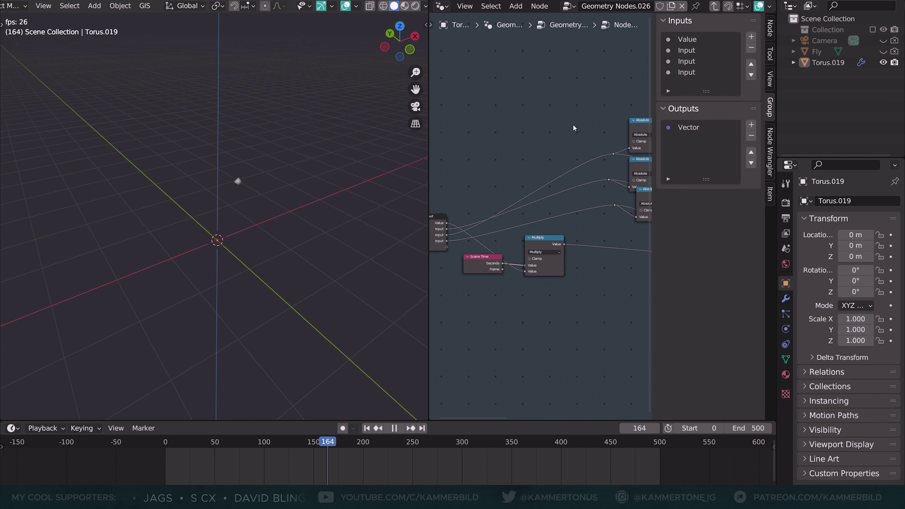
pyautogui.click(695, 61)
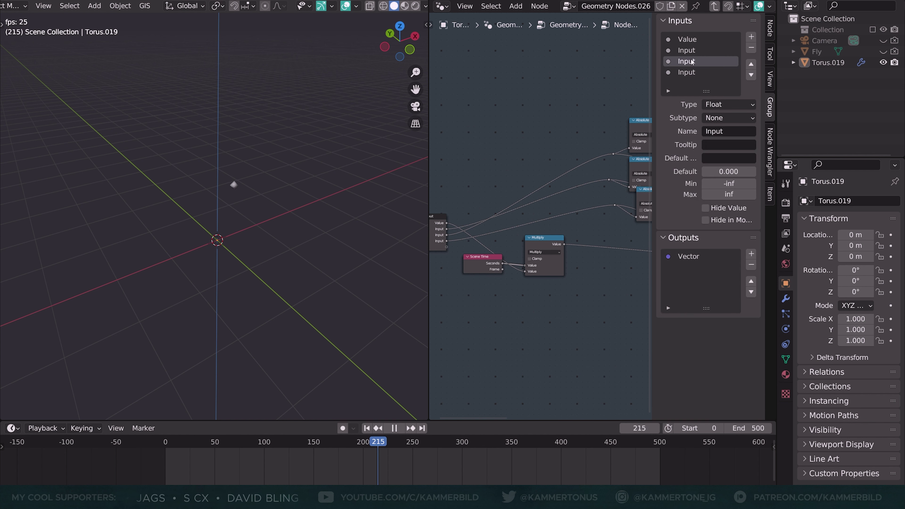
pyautogui.doubleClick(685, 39)
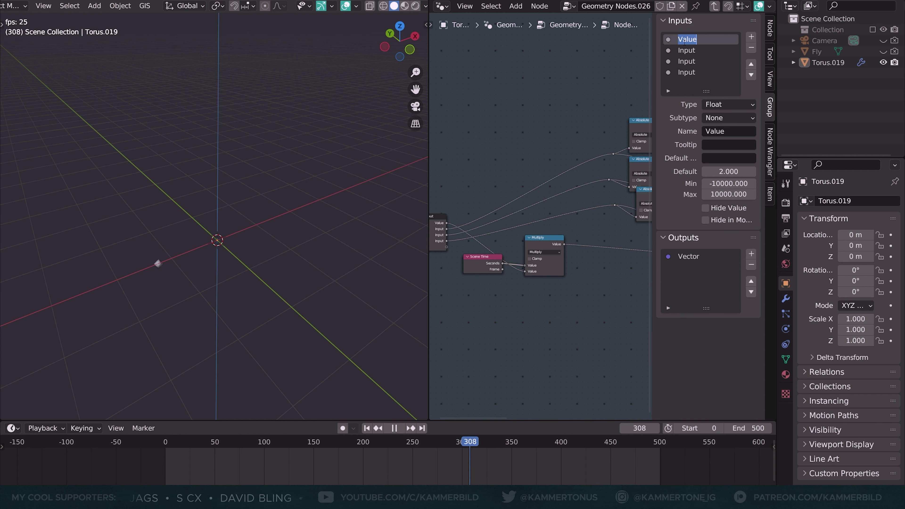
pyautogui.write('Speed')
pyautogui.press('Tab')
pyautogui.write('x')
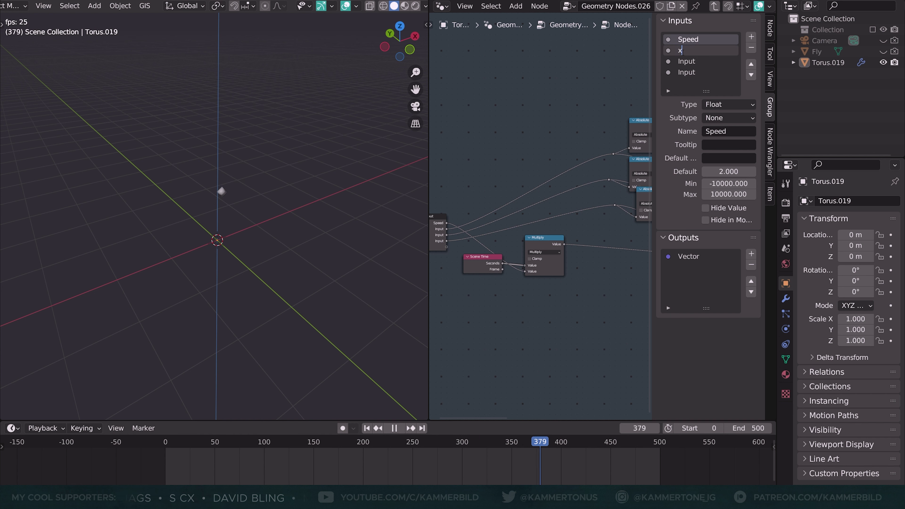
pyautogui.press('Tab')
pyautogui.write('y')
pyautogui.press('Tab')
pyautogui.write('z')
pyautogui.press('Return')
pyautogui.press('n')
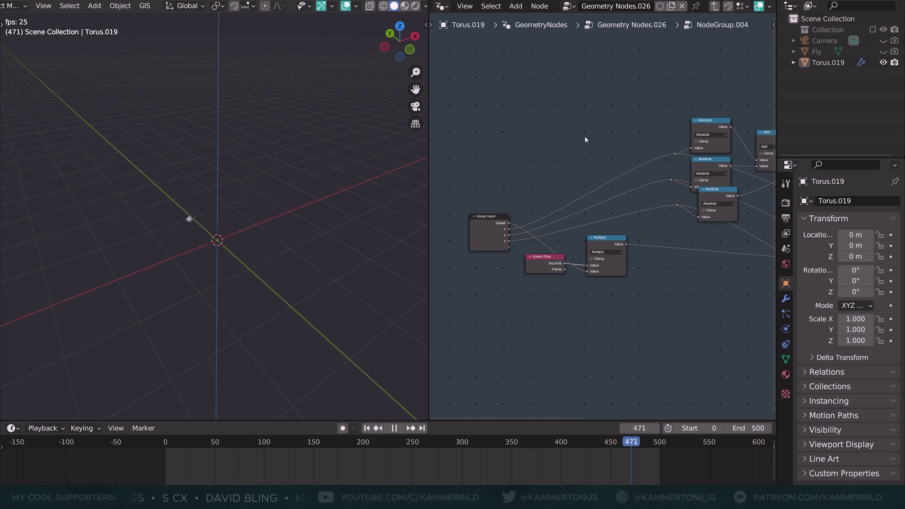
# Leave the node group and delete the four Value nodes linked to it.
pyautogui.press('Tab')
pyautogui.press('Home')
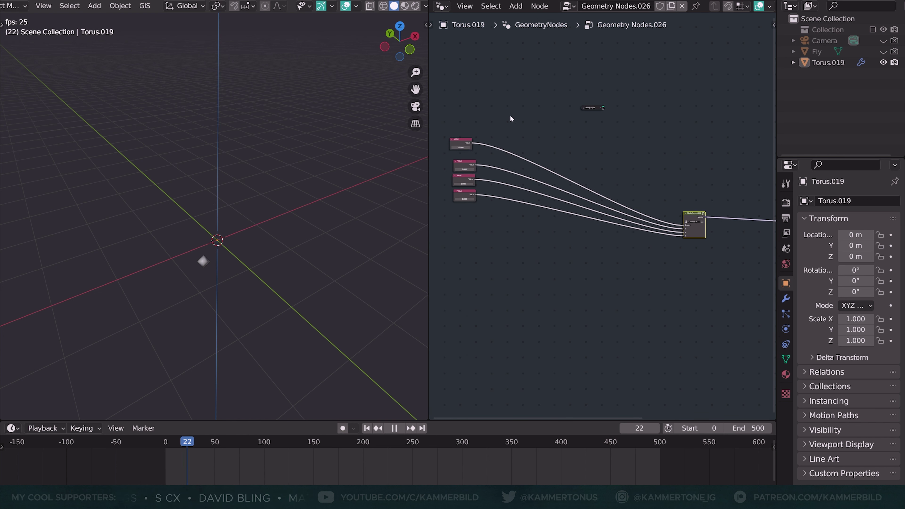
pyautogui.moveTo(510, 119); pyautogui.dragTo(457, 240)
pyautogui.press('x')
pyautogui.press('Home')
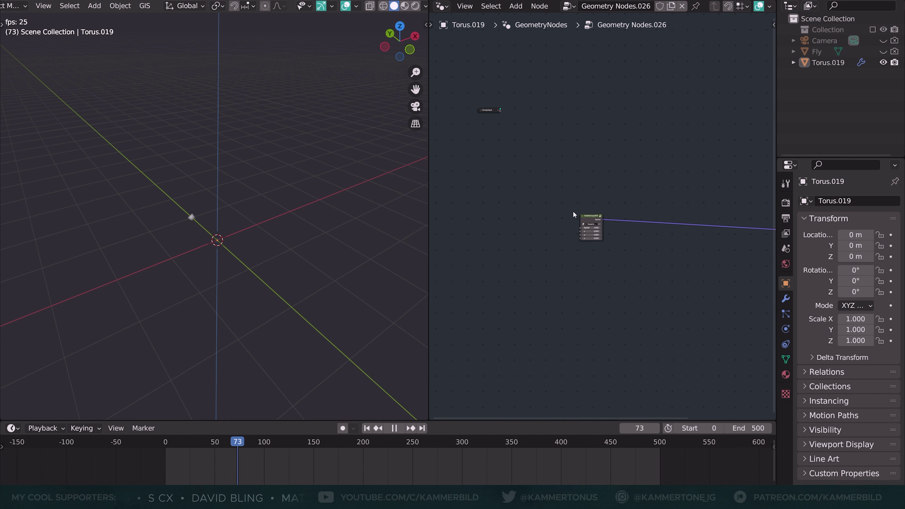
# Move the node group close to the Points node.
pyautogui.moveTo(590, 216); pyautogui.dragTo(757, 228)
pyautogui.moveTo(757, 229); pyautogui.dragTo(595, 239, button='middle')
pyautogui.scroll(1, 594, 248)
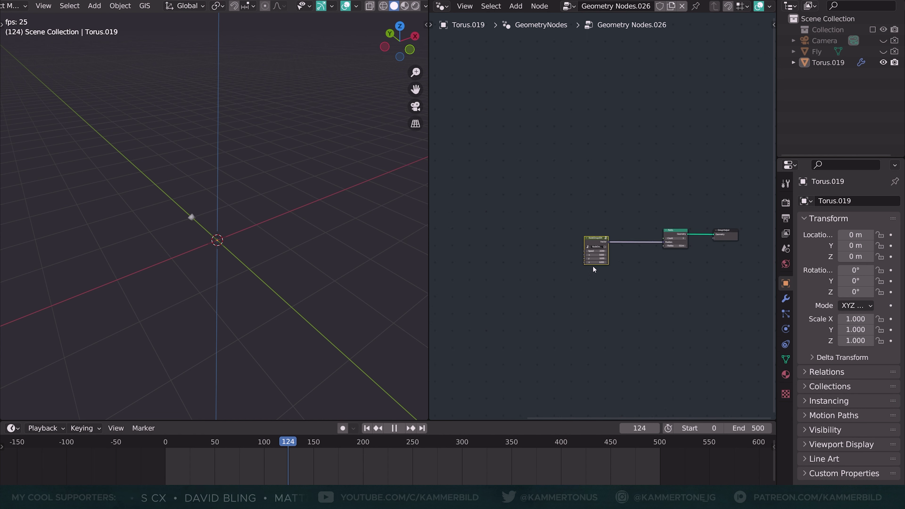
pyautogui.scroll(5, 595, 270)
pyautogui.moveTo(582, 286); pyautogui.dragTo(643, 289)
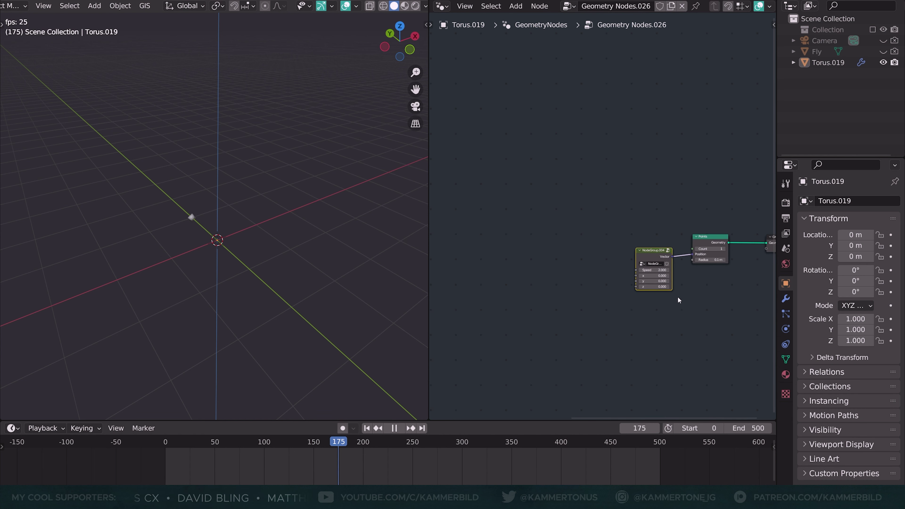
pyautogui.scroll(7, 693, 309)
pyautogui.moveTo(704, 309); pyautogui.dragTo(589, 259, button='middle')
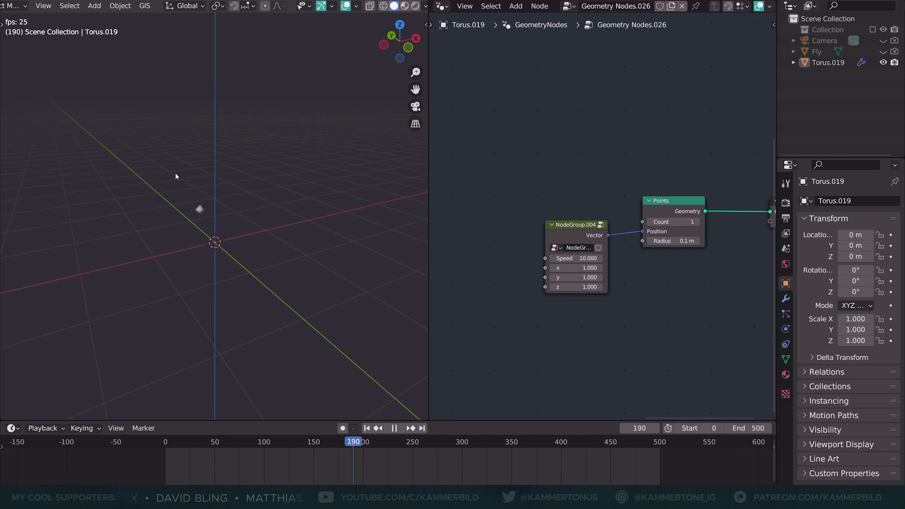
# Set the node group's z value to 6 and check the point's motion from above and at an angle.
pyautogui.click(577, 287)
pyautogui.write('6')
pyautogui.press('Return')
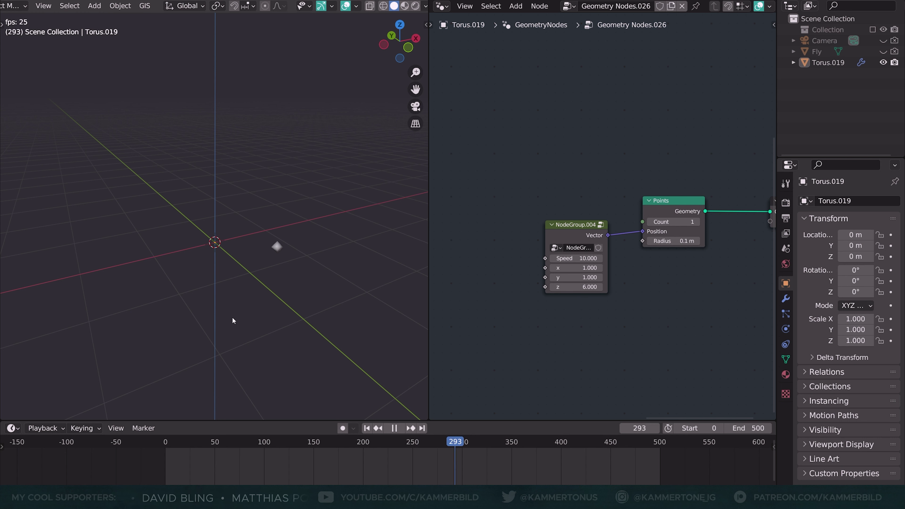
pyautogui.press('KP_7')
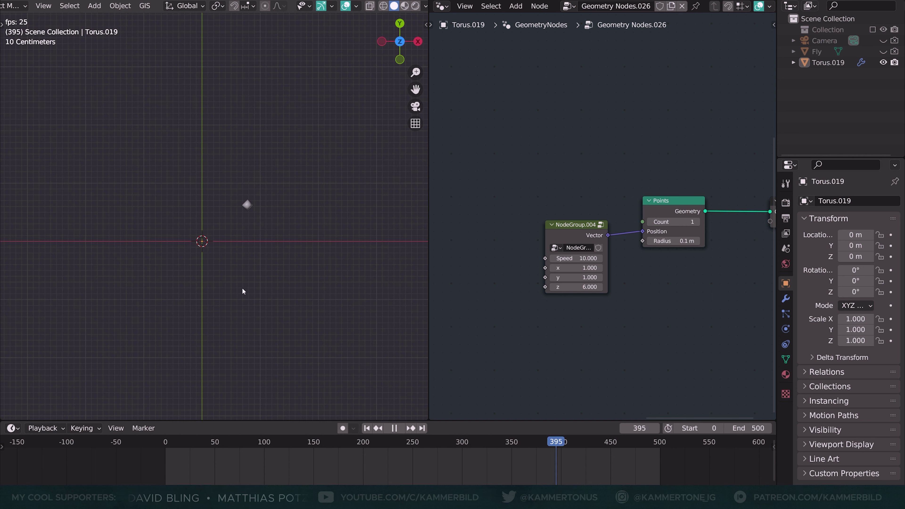
pyautogui.moveTo(174, 306); pyautogui.dragTo(167, 252, button='middle')
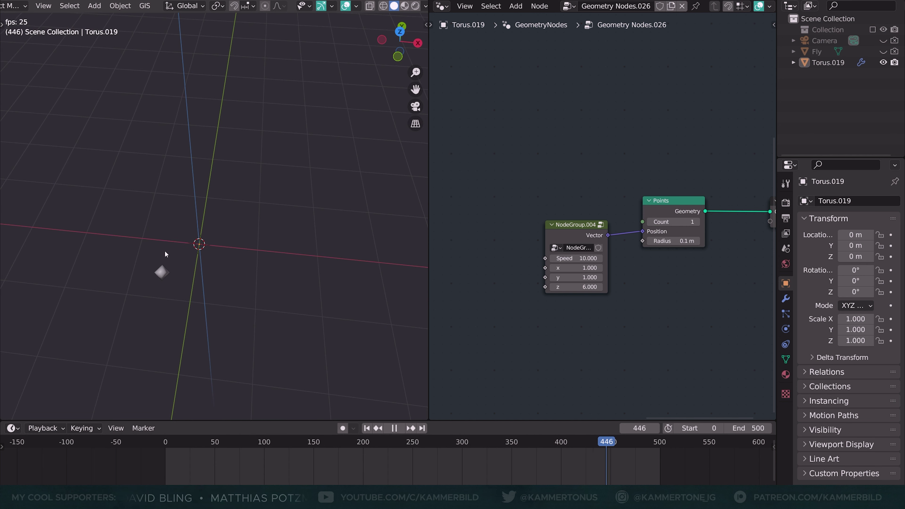
pyautogui.press('KP_7')
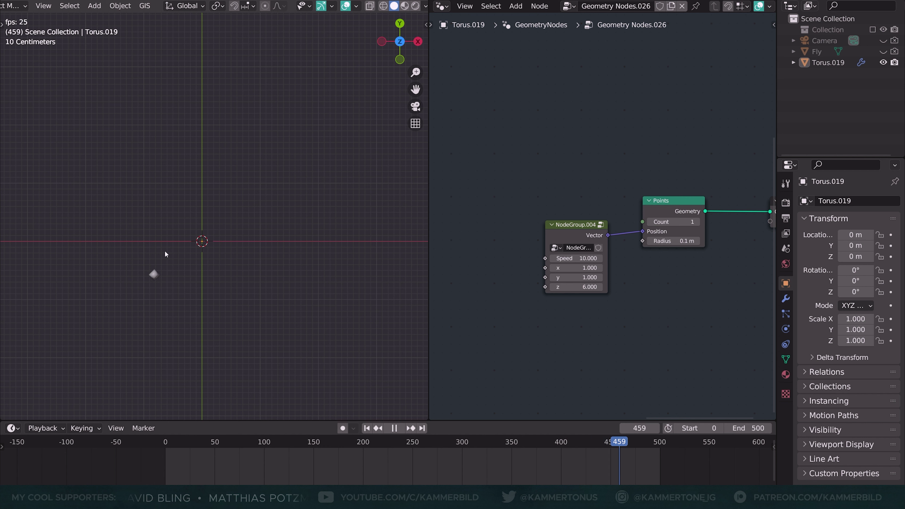
# Set the node group's x value to 2 and inspect the point's path in an angled perspective.
pyautogui.click(577, 268)
pyautogui.write('2')
pyautogui.press('Return')
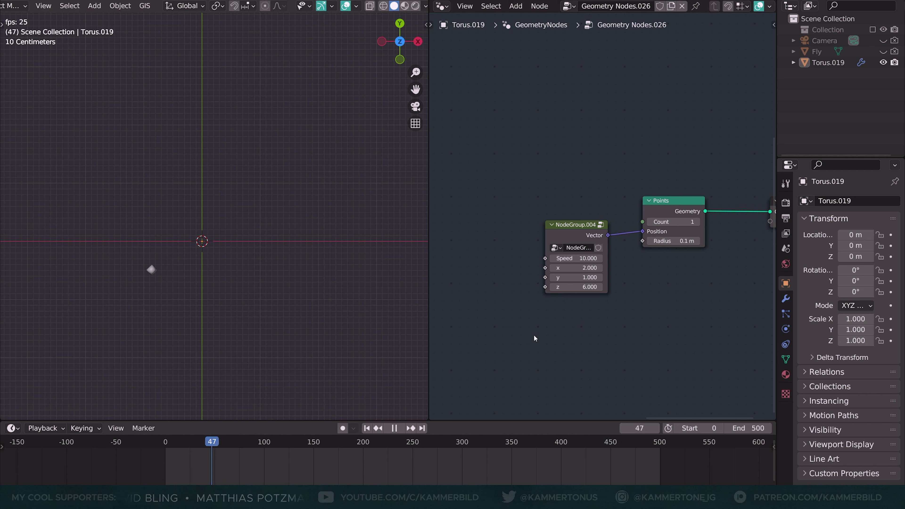
pyautogui.moveTo(149, 202); pyautogui.dragTo(280, 208, button='middle')
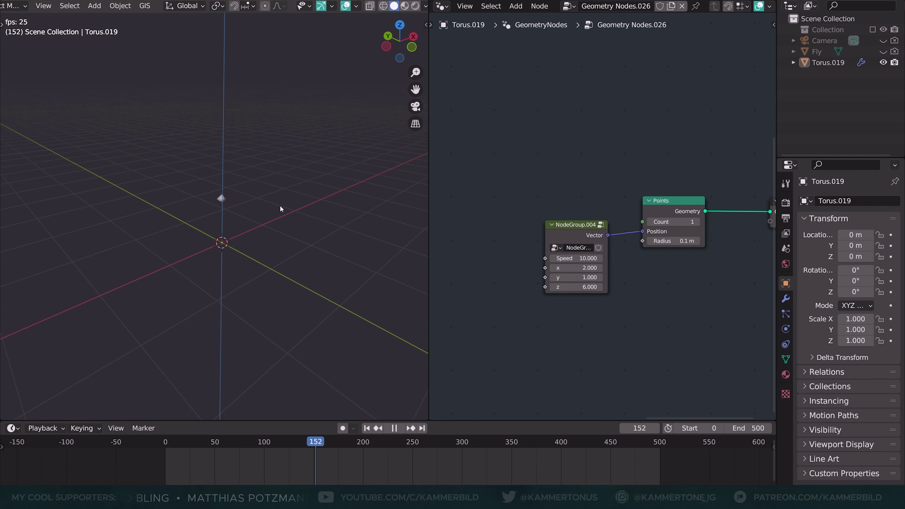
# Set the node group's x value to 1, negate it to -1, and compare the motion from above and at an angle.
pyautogui.click(581, 268)
pyautogui.write('1')
pyautogui.press('Return')
pyautogui.press('KP_7')
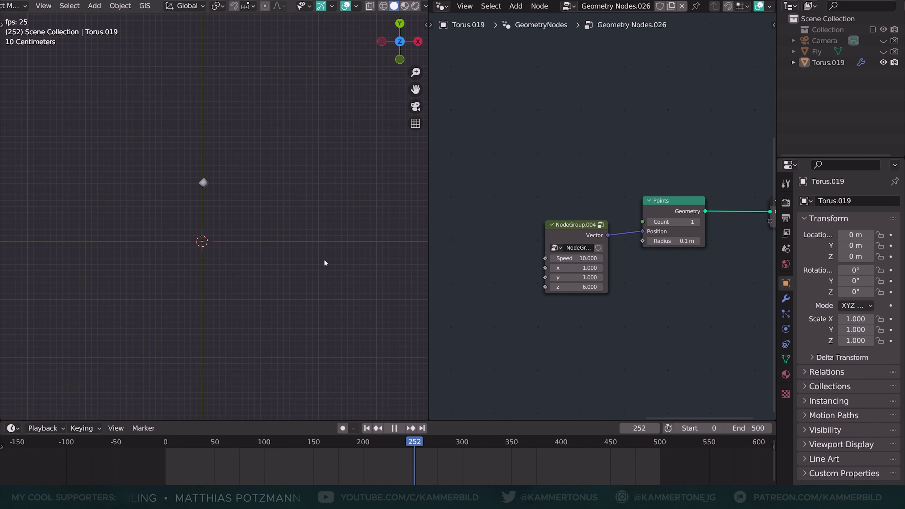
pyautogui.press('-')
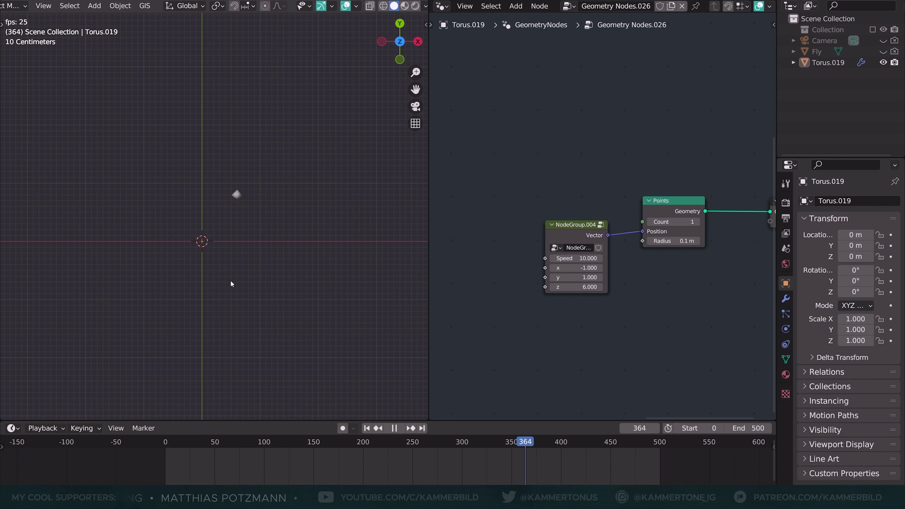
pyautogui.moveTo(231, 280); pyautogui.dragTo(280, 198, button='middle')
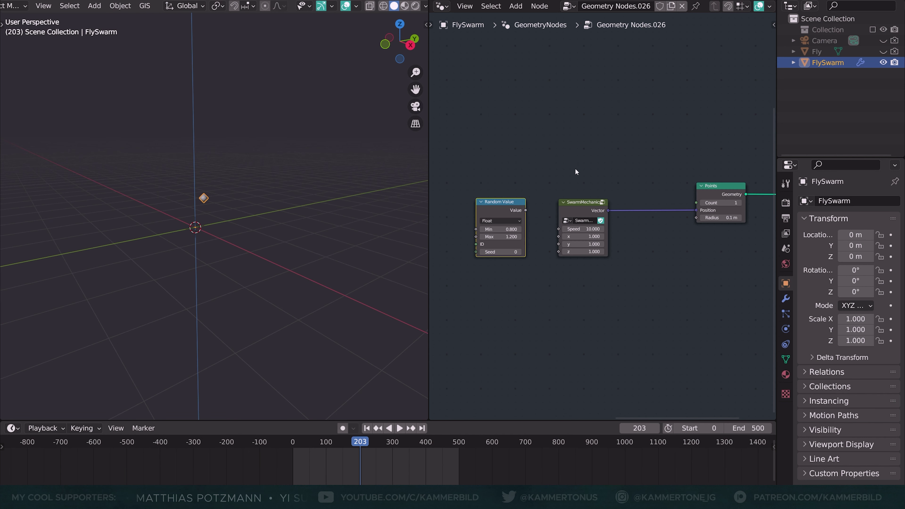
# Stack two duplicates of the Random Value node below it, with seeds 4 and 160, and link them to the SwarmMechanics y and z inputs.
pyautogui.hotkey('shift', 'd')
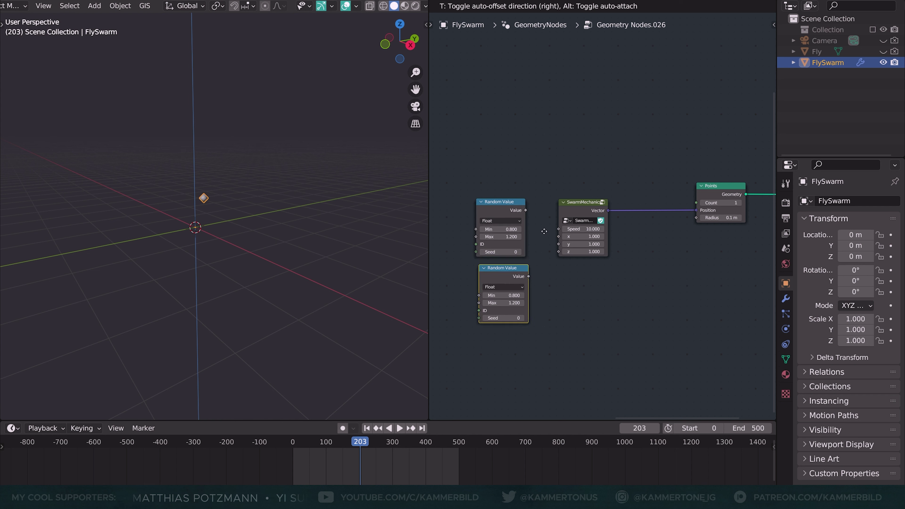
pyautogui.click(541, 227)
pyautogui.hotkey('shift', 'd')
pyautogui.click(536, 303)
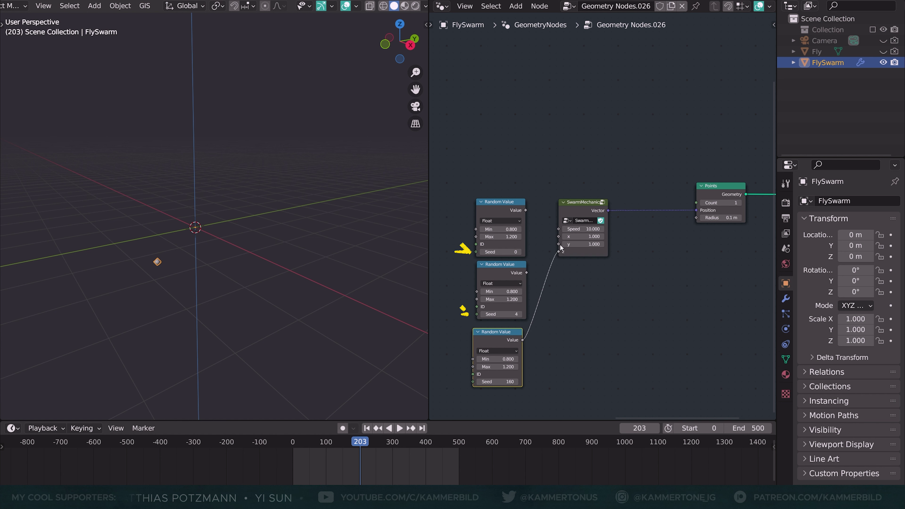
pyautogui.moveTo(560, 245); pyautogui.dragTo(529, 277)
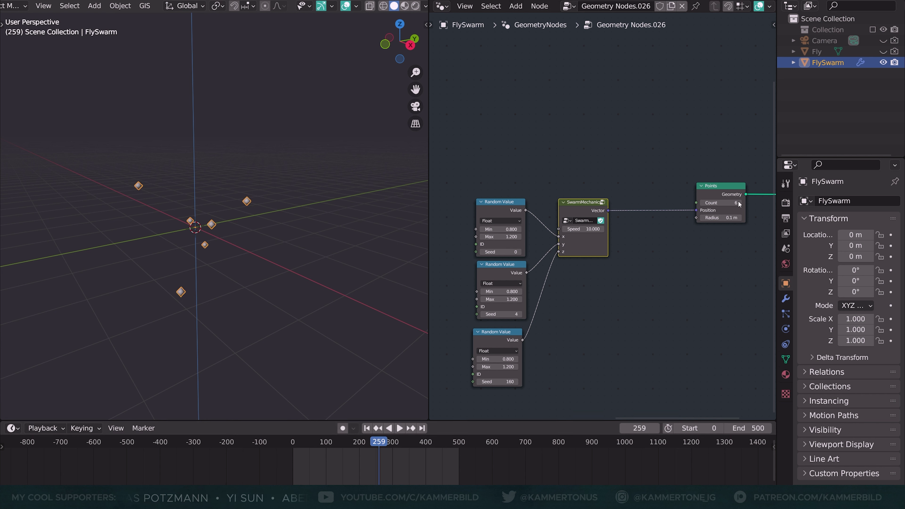
# Raise the Points node's count to 11 and check the swarm by playing and scrubbing the animation.
pyautogui.moveTo(721, 203); pyautogui.dragTo(724, 203)
pyautogui.press('space')
pyautogui.moveTo(259, 242); pyautogui.dragTo(248, 266, button='middle')
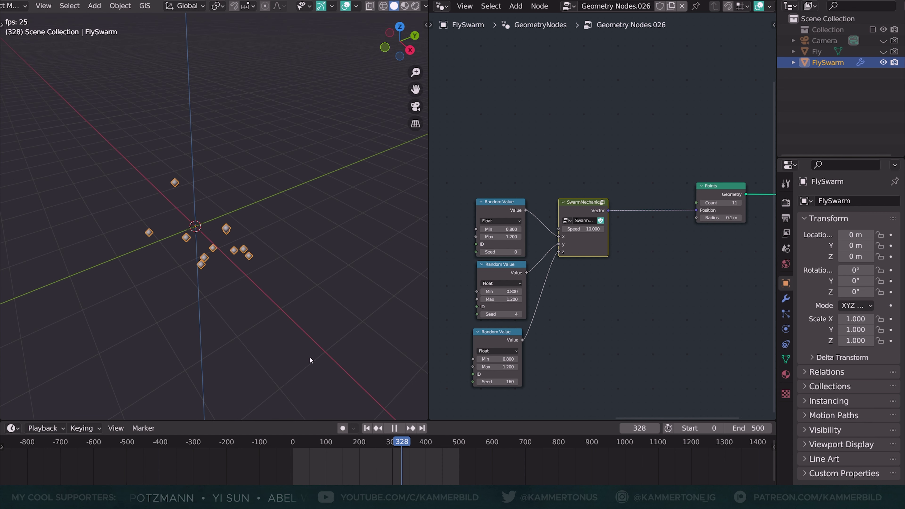
pyautogui.moveTo(386, 443); pyautogui.dragTo(320, 484)
# Inside the SwarmMechanics group, move Scene Time aside and insert a duplicate Multiply node between it and the existing Multiply.
pyautogui.press('Tab')
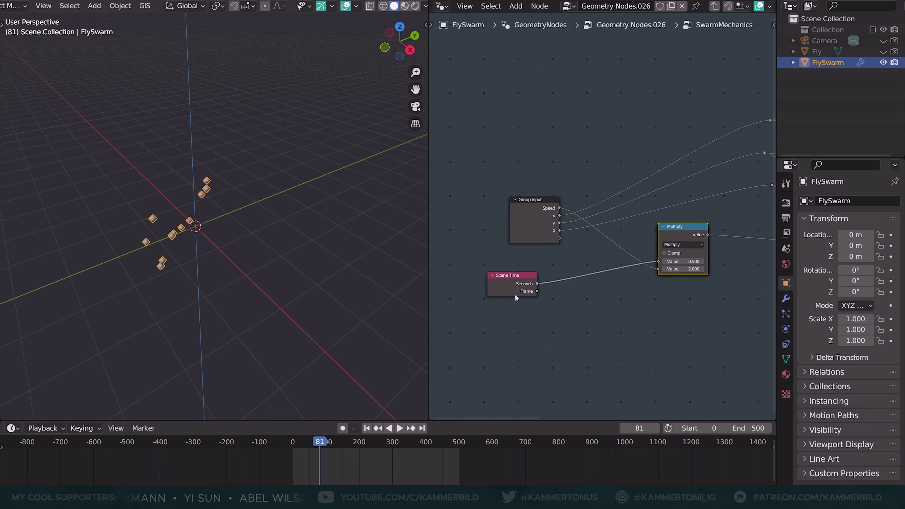
pyautogui.moveTo(515, 295); pyautogui.dragTo(480, 292)
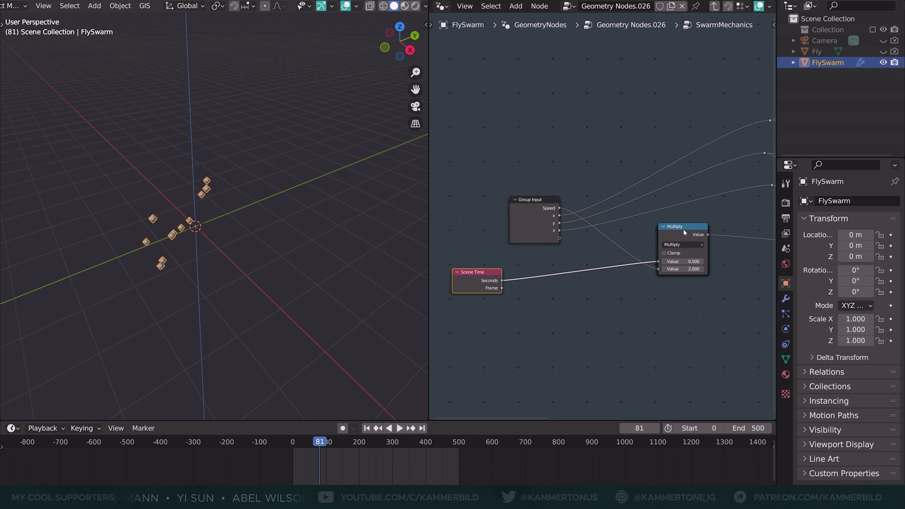
pyautogui.hotkey('shift', 'd')
pyautogui.click(552, 283)
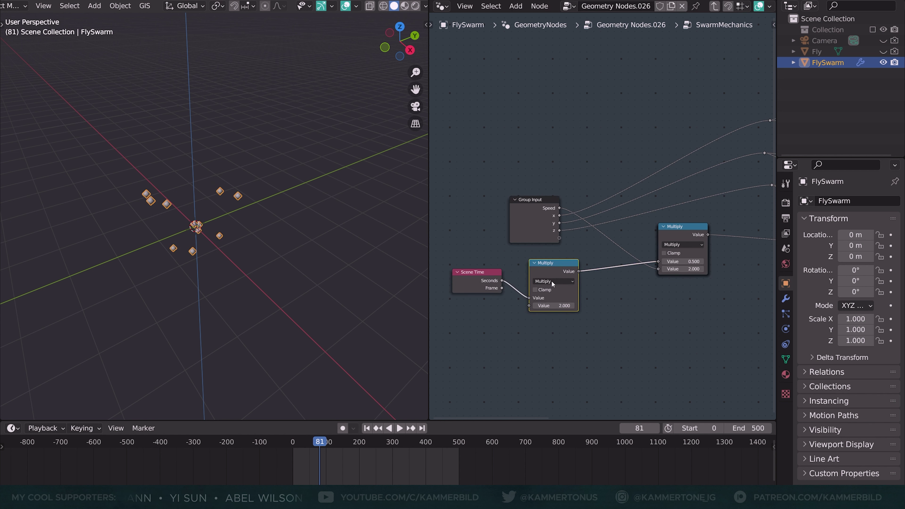
# Change the inserted math node to Add with a value of 4000, and leave the group.
pyautogui.click(551, 281)
pyautogui.click(549, 300)
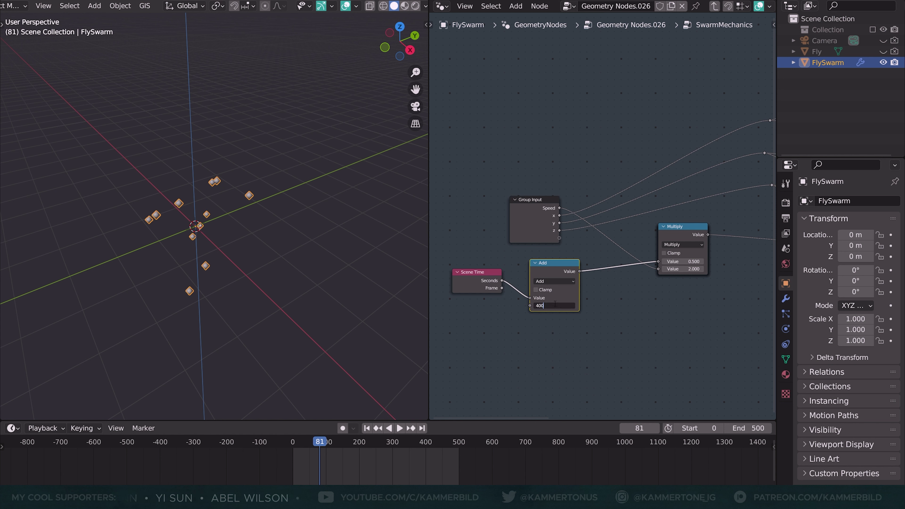
pyautogui.write('0')
pyautogui.press('Return')
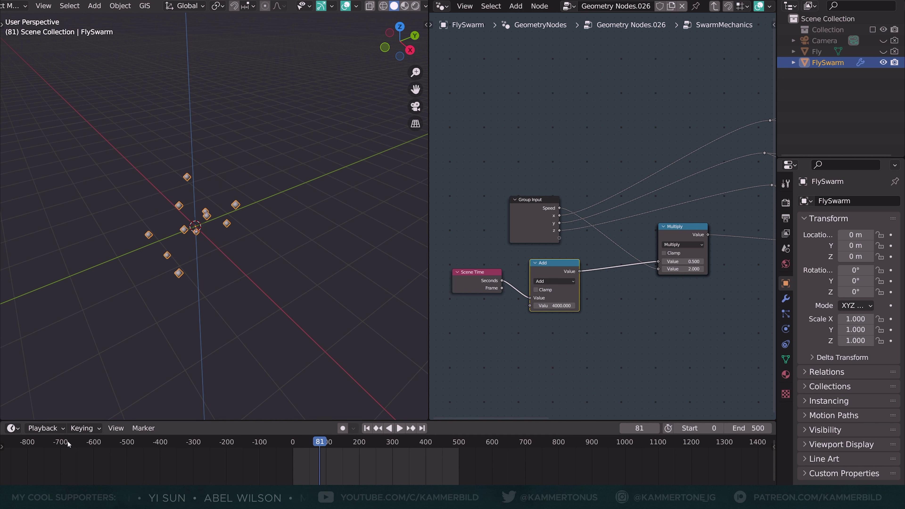
pyautogui.press('Tab')
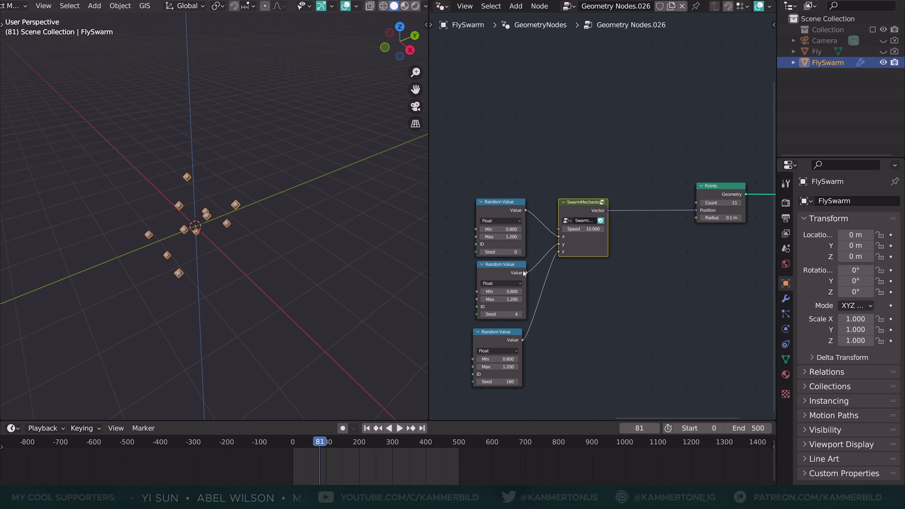
# Cut the Random Value links to the x and y inputs and play the animation from frame 0, viewed from above.
pyautogui.click(366, 428)
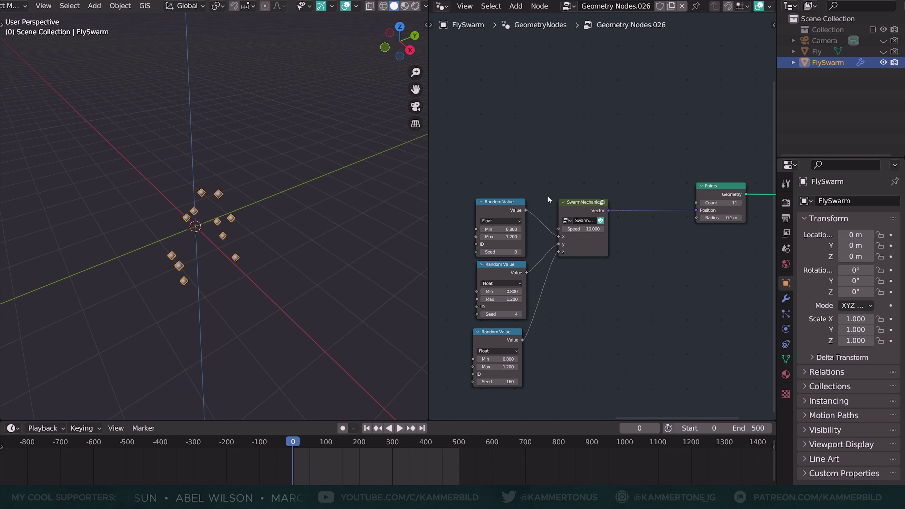
pyautogui.keyDown('ctrl'); pyautogui.moveTo(542, 210); pyautogui.dragTo(541, 268, button='right'); pyautogui.keyUp('ctrl')
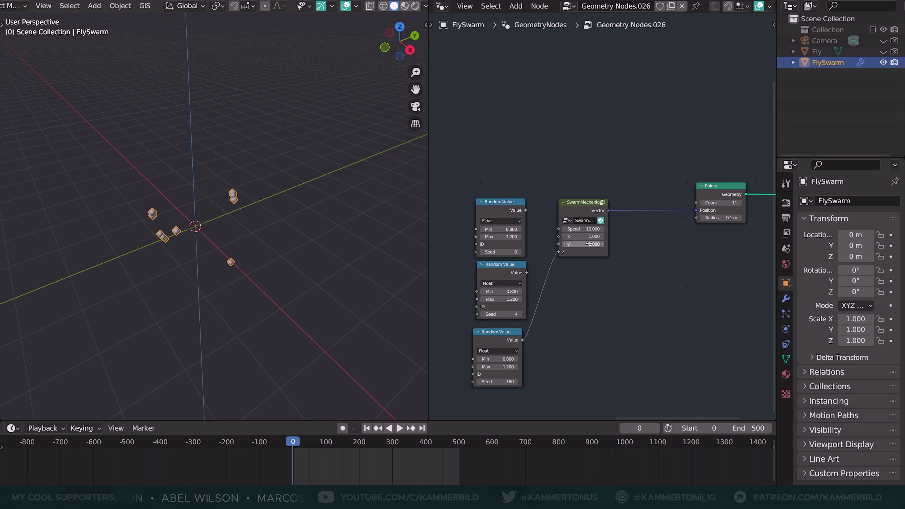
pyautogui.press('space')
pyautogui.moveTo(281, 213); pyautogui.dragTo(255, 294, button='middle')
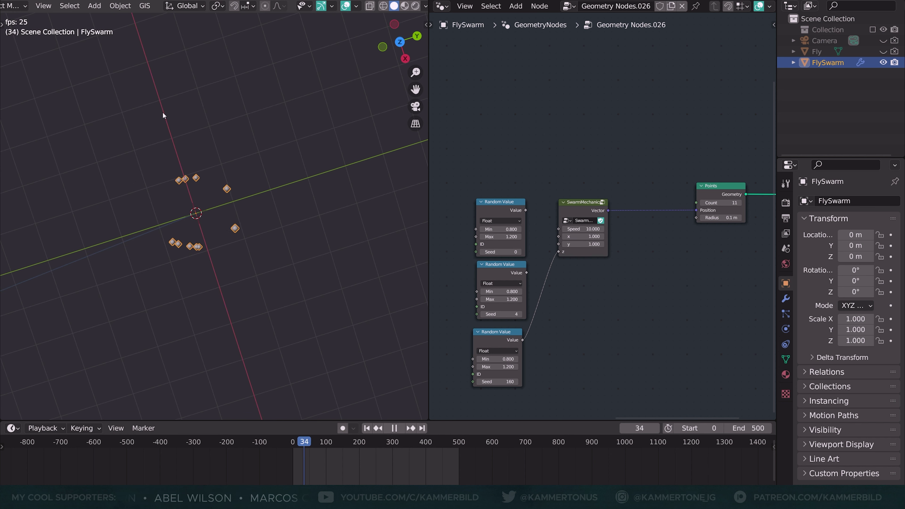
# Restore the Random Value links to x and y, and try a maximum of 29.100 on the third Random Value node.
pyautogui.moveTo(305, 234); pyautogui.dragTo(196, 162, button='middle')
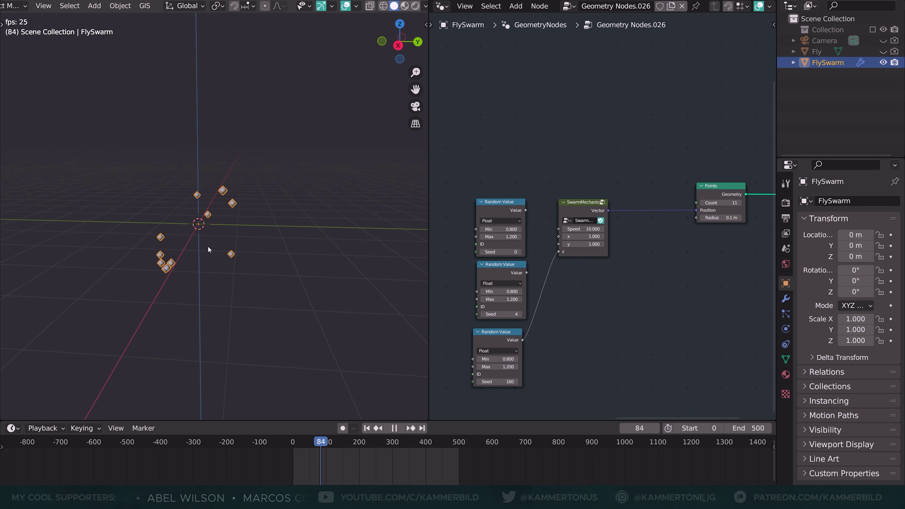
pyautogui.moveTo(525, 210); pyautogui.dragTo(527, 273)
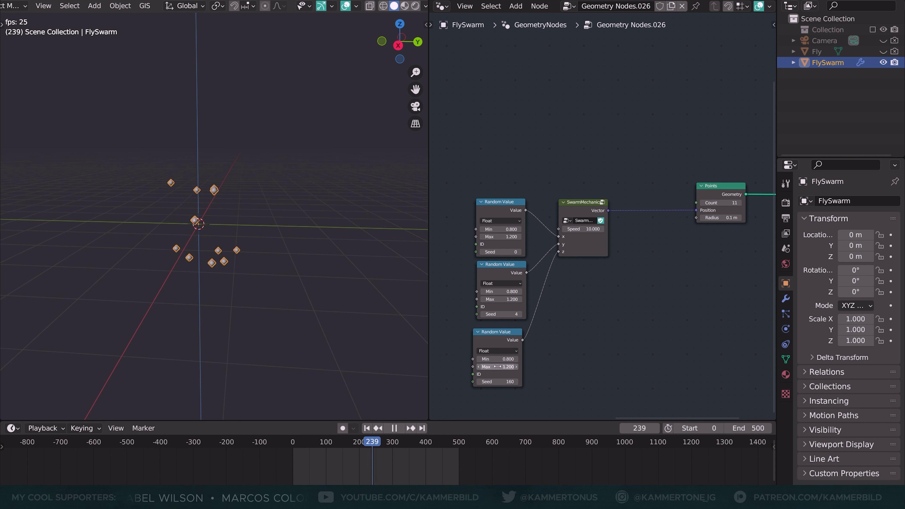
pyautogui.moveTo(497, 367); pyautogui.dragTo(517, 367)
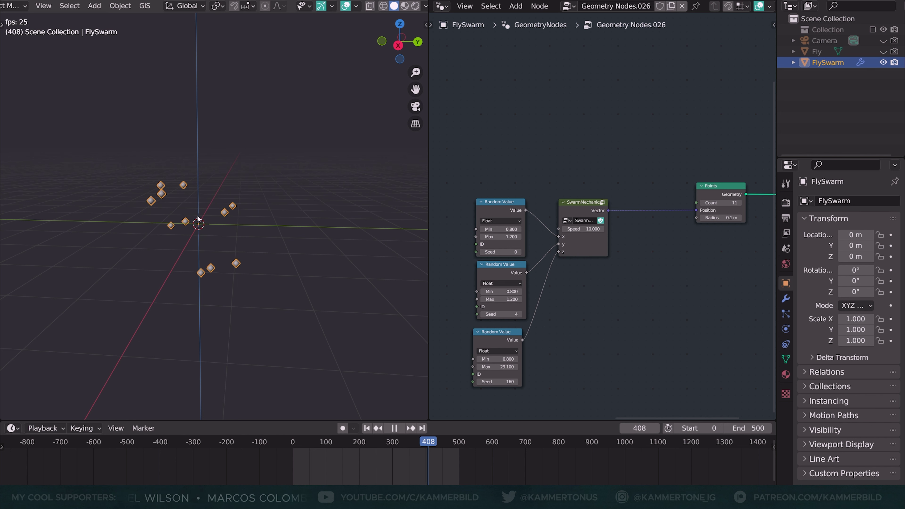
pyautogui.hotkey('ctrl', 'z')
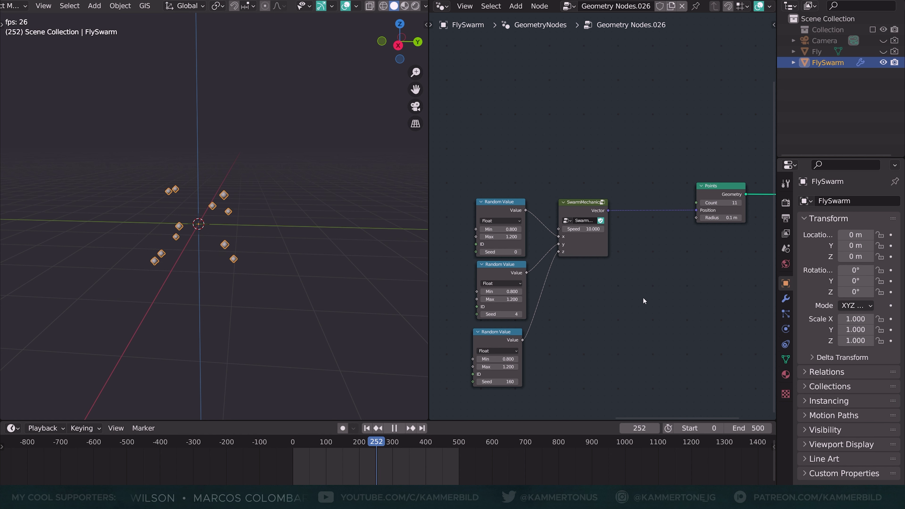
# Cut the Random Value links to x and y again and check the playing swarm from the top view.
pyautogui.moveTo(542, 208)
pyautogui.keyDown('ctrl'); pyautogui.mouseDown(button='right')
pyautogui.moveTo(523, 256)
pyautogui.moveTo(536, 282)
pyautogui.mouseUp(button='right'); pyautogui.keyUp('ctrl')
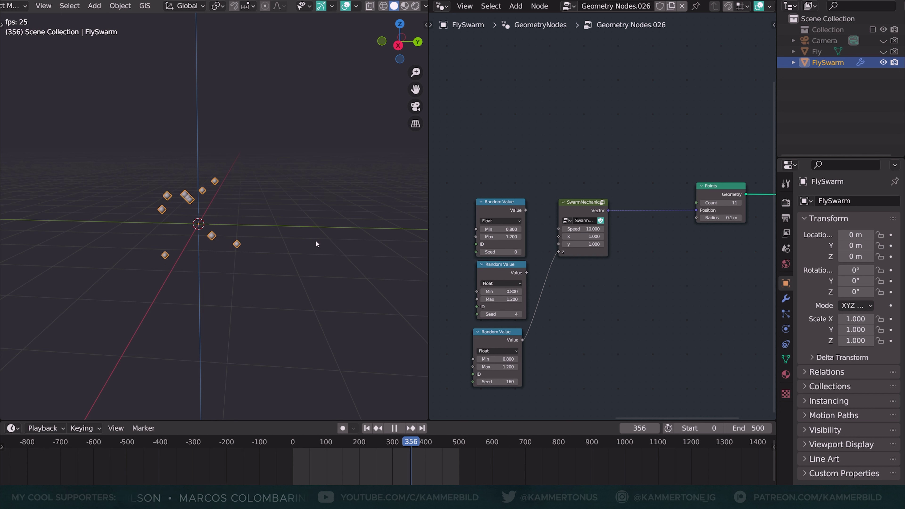
pyautogui.press('KP_7')
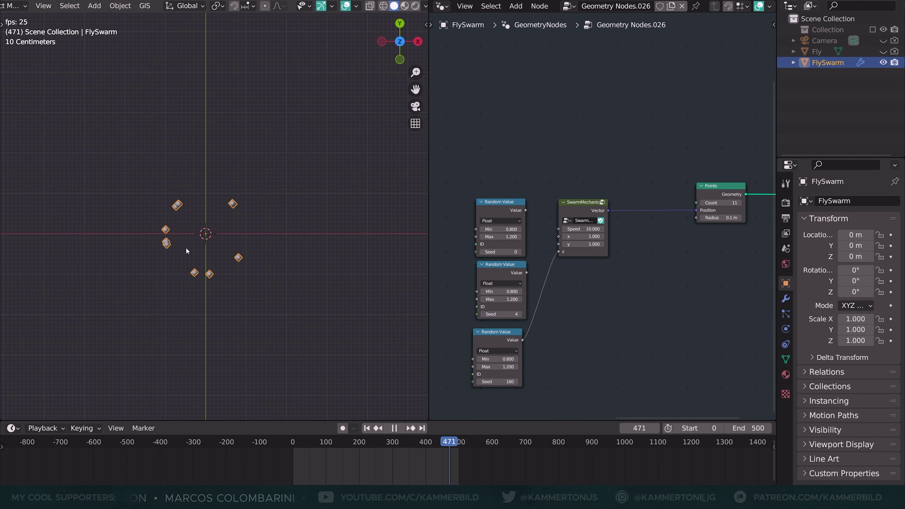
# Insert a Vector Math node set to Add between the SwarmMechanics group and the Points node.
pyautogui.hotkey('shift', 'a')
pyautogui.write('v')
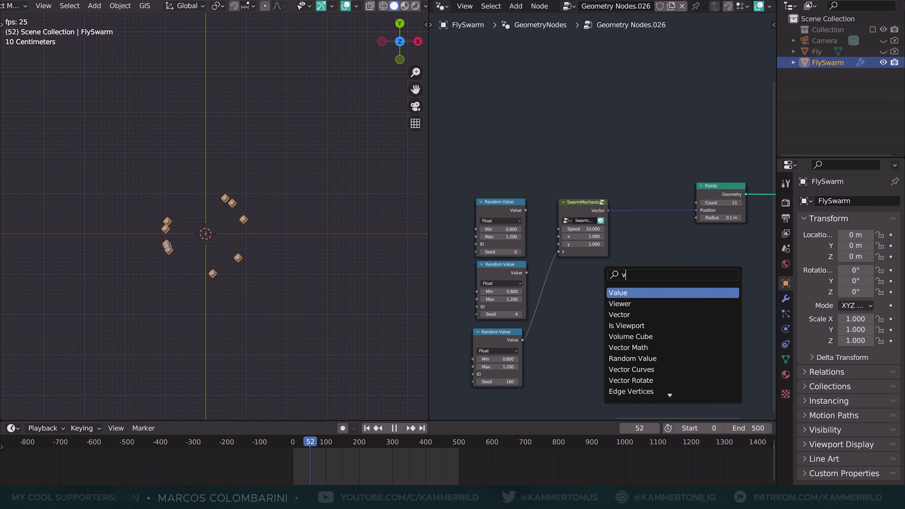
pyautogui.write('e')
pyautogui.click(629, 304)
pyautogui.click(662, 237)
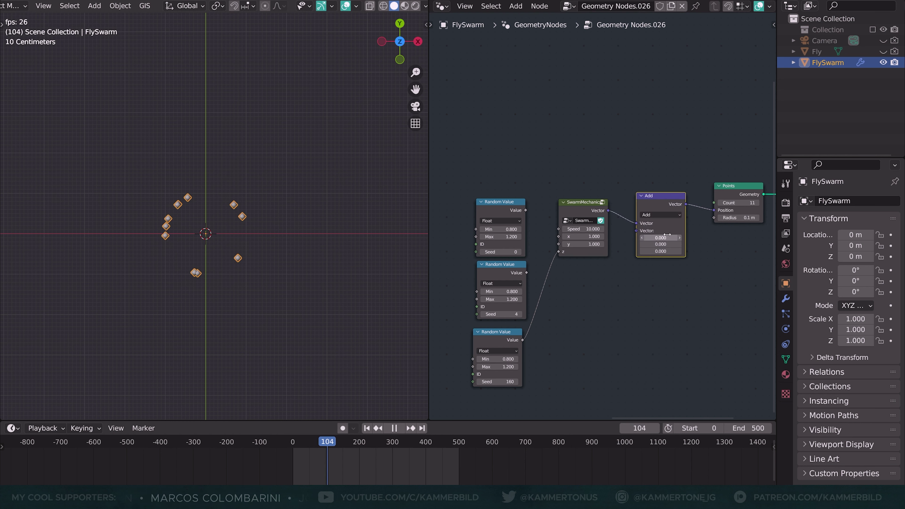
pyautogui.moveTo(661, 237)
pyautogui.mouseDown()
pyautogui.moveTo(597, 238)
pyautogui.moveTo(654, 238)
pyautogui.mouseUp()
pyautogui.rightClick(661, 237)
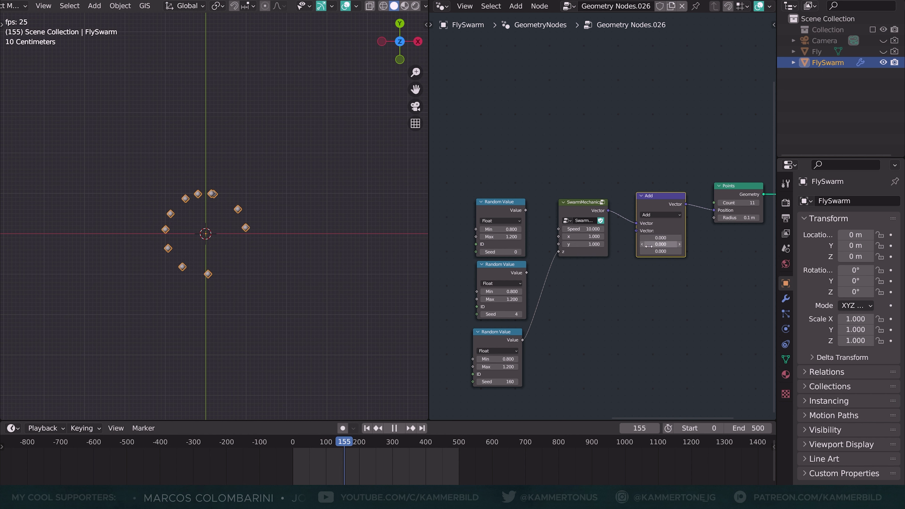
# Duplicate the third Random Value node, set it to Vector with seed 163, and link it to Add's second vector input.
pyautogui.click(493, 334)
pyautogui.hotkey('shift', 'd')
pyautogui.click(573, 294)
pyautogui.click(577, 311)
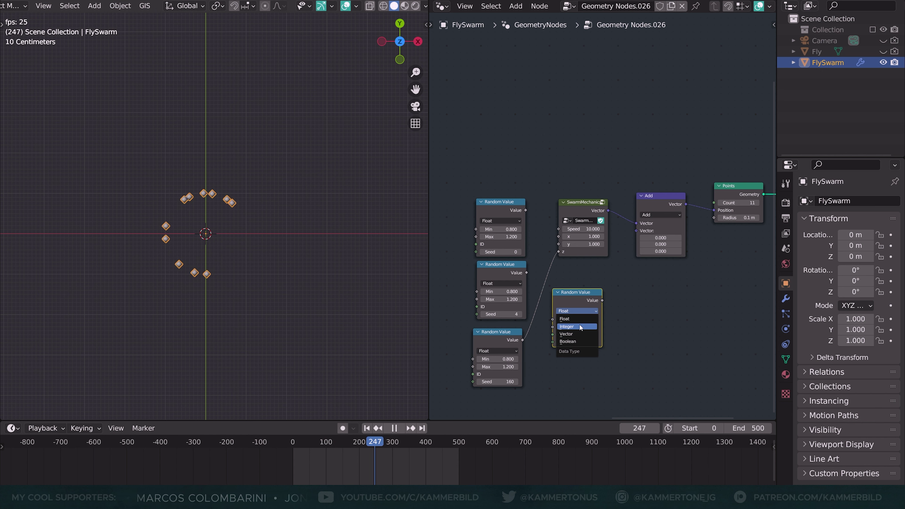
pyautogui.click(573, 336)
pyautogui.moveTo(578, 301); pyautogui.dragTo(583, 286)
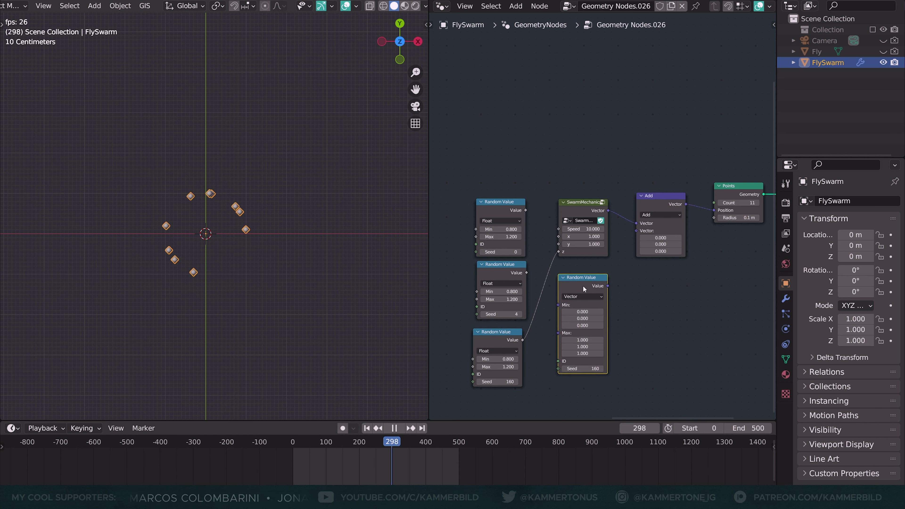
pyautogui.moveTo(585, 366); pyautogui.dragTo(592, 366)
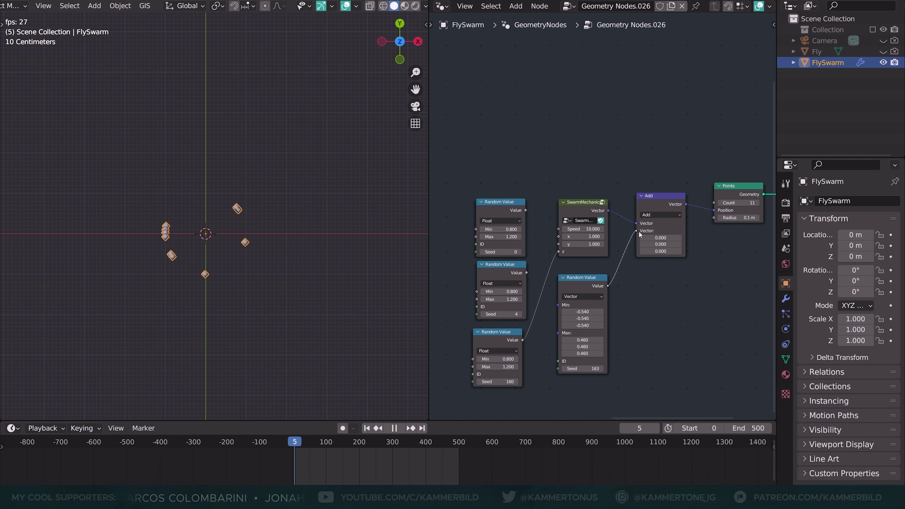
pyautogui.moveTo(608, 285); pyautogui.dragTo(637, 231)
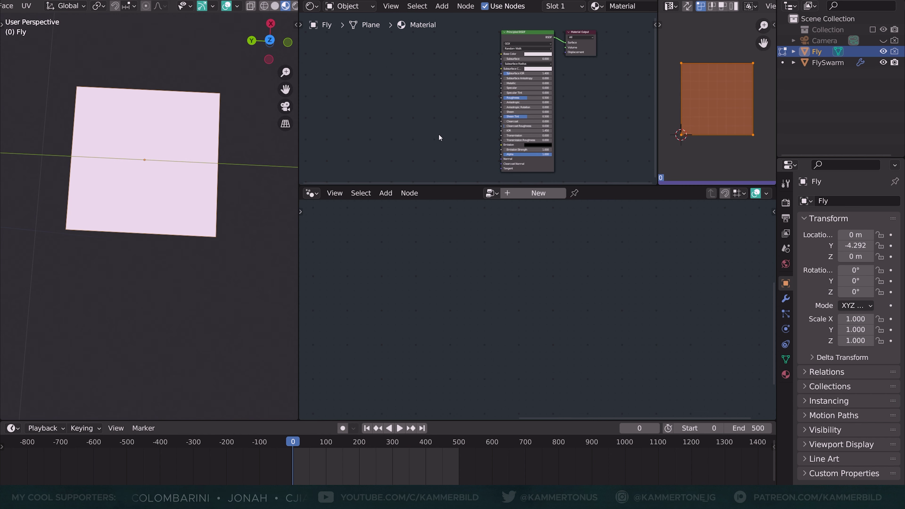
# Add Fly_1.png to Fly_4.png as an image sequence texture in the Fly material, with Cyclic and Auto Refresh enabled.
pyautogui.hotkey('shift', 'a')
pyautogui.moveTo(435, 75)
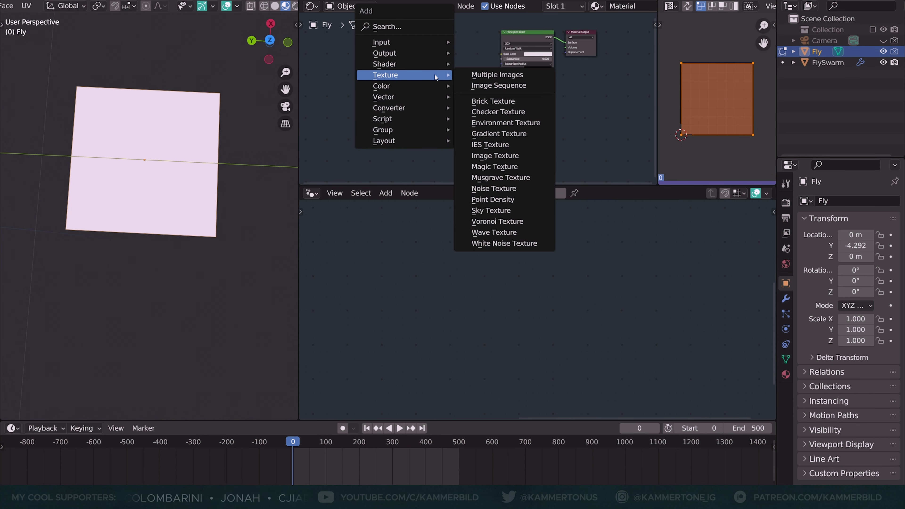
pyautogui.click(506, 89)
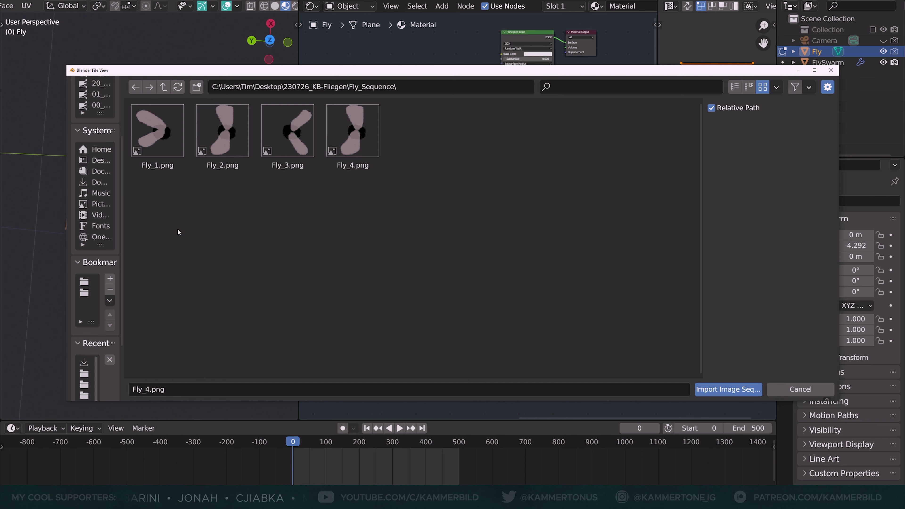
pyautogui.moveTo(178, 228); pyautogui.dragTo(389, 104)
pyautogui.click(746, 391)
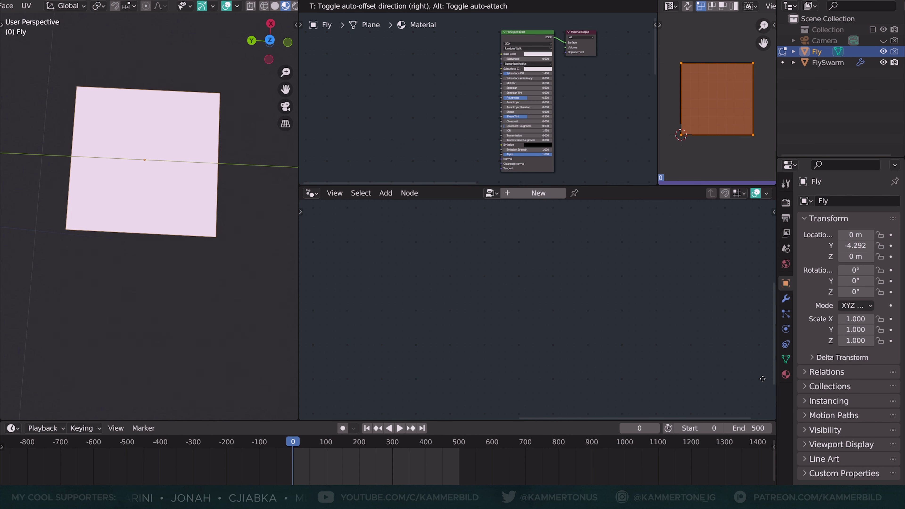
pyautogui.scroll(2, 452, 110)
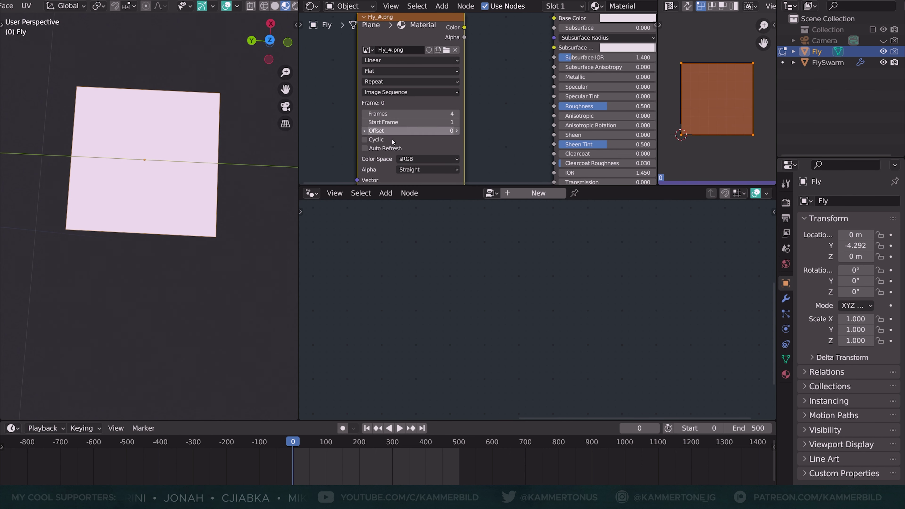
pyautogui.click(375, 140)
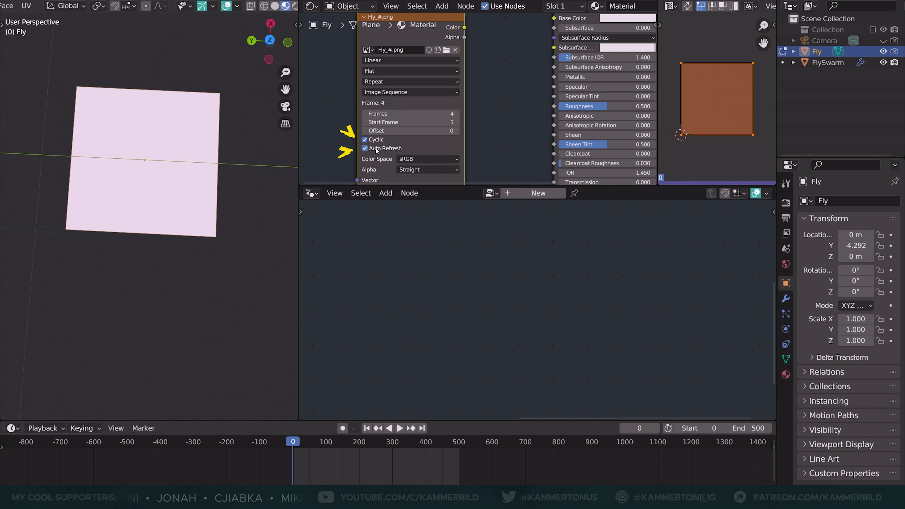
# Link the image sequence's Color to the Principled BSDF's Base Color and its Alpha to the shader's Alpha input.
pyautogui.scroll(-1, 426, 83)
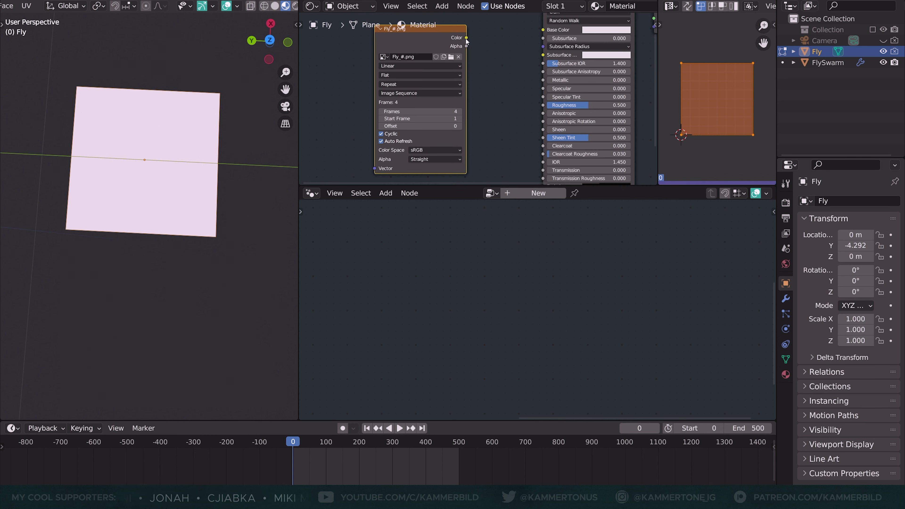
pyautogui.moveTo(466, 38); pyautogui.dragTo(547, 64)
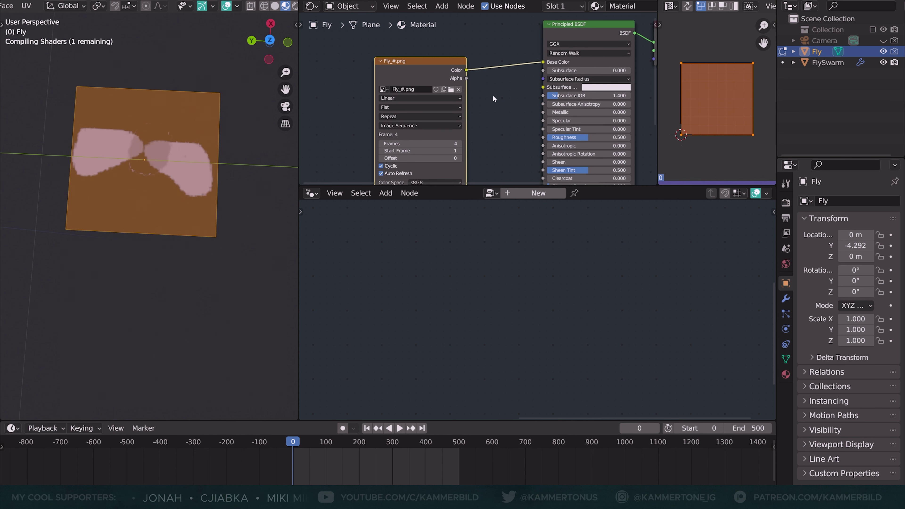
pyautogui.moveTo(493, 97); pyautogui.dragTo(469, 64, button='middle')
pyautogui.moveTo(443, 46); pyautogui.dragTo(512, 137)
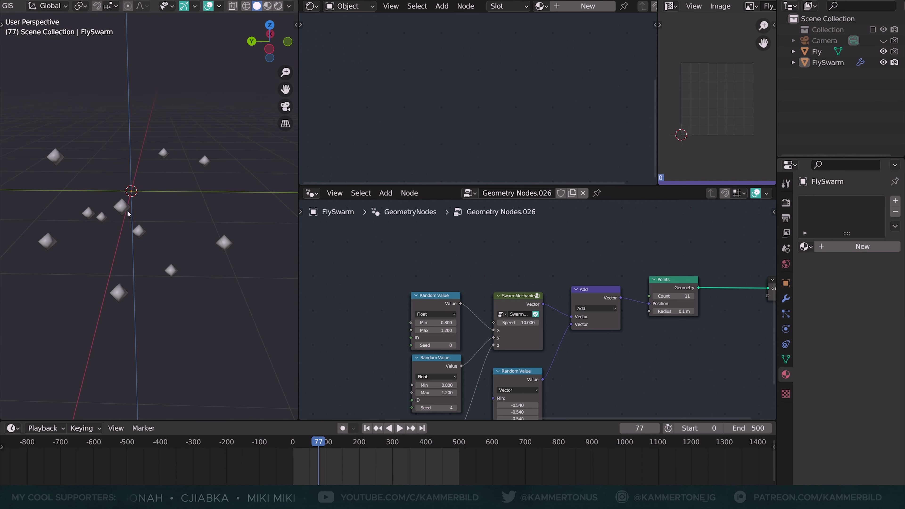
# Select FlySwarm and insert an Instance on Points node between its Points and Group Output nodes.
pyautogui.click(122, 211)
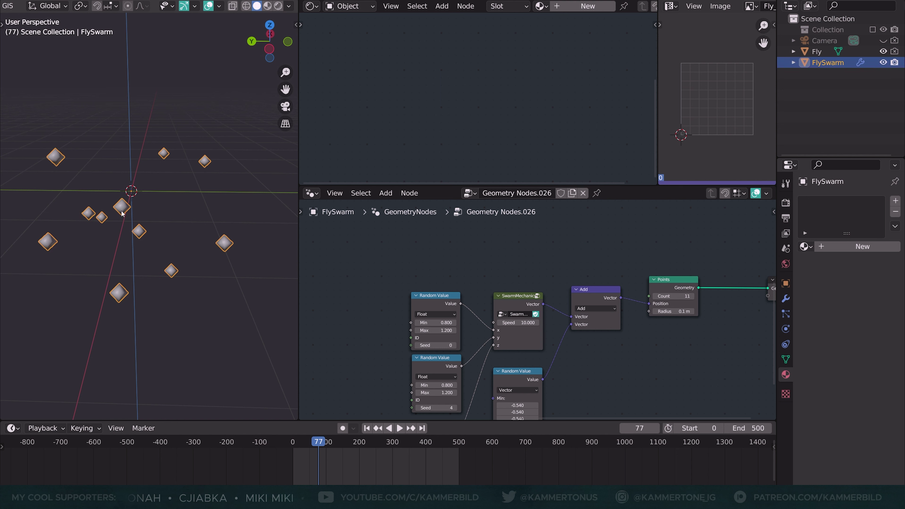
pyautogui.scroll(-4, 642, 255)
pyautogui.moveTo(677, 277); pyautogui.dragTo(556, 257, button='middle')
pyautogui.scroll(4, 558, 252)
pyautogui.hotkey('shift', 'a')
pyautogui.click(570, 233)
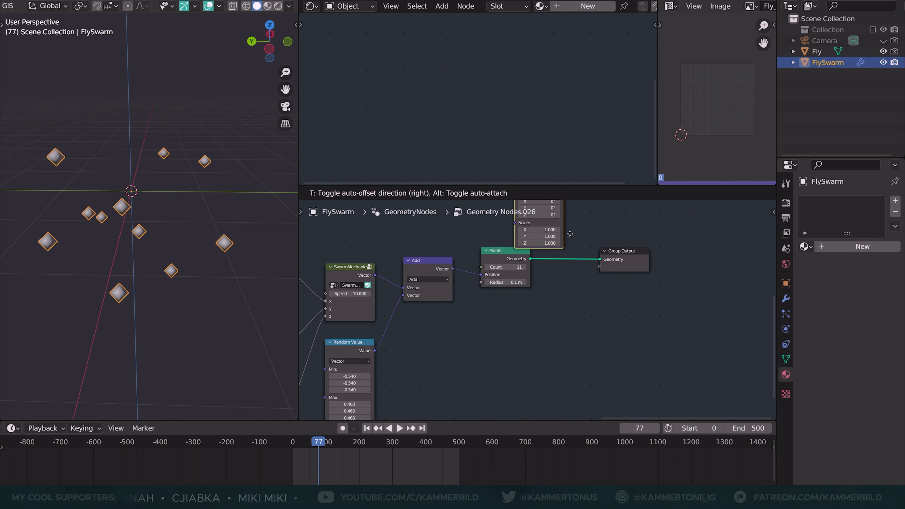
pyautogui.click(619, 308)
# Add the Fly object as an Object Info node, link its geometry to the Instance input, and play the animation.
pyautogui.moveTo(817, 52); pyautogui.dragTo(496, 328)
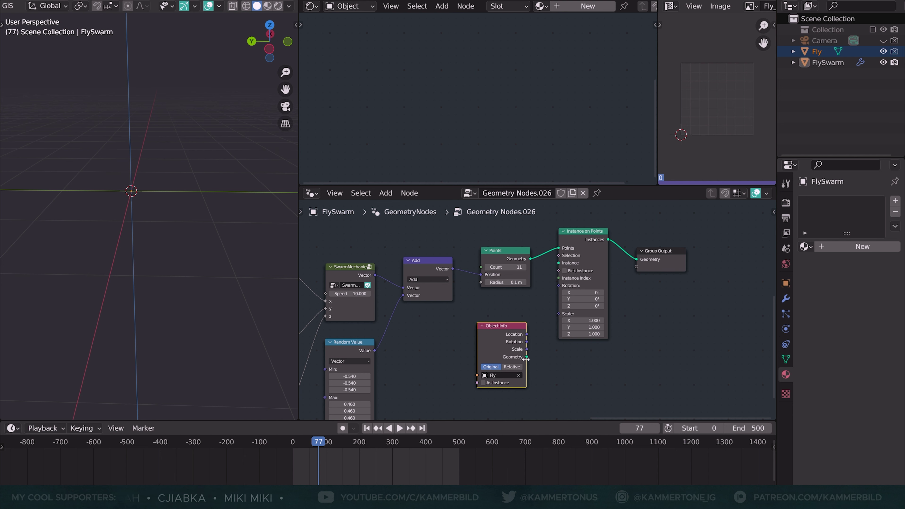
pyautogui.moveTo(559, 267); pyautogui.dragTo(559, 264)
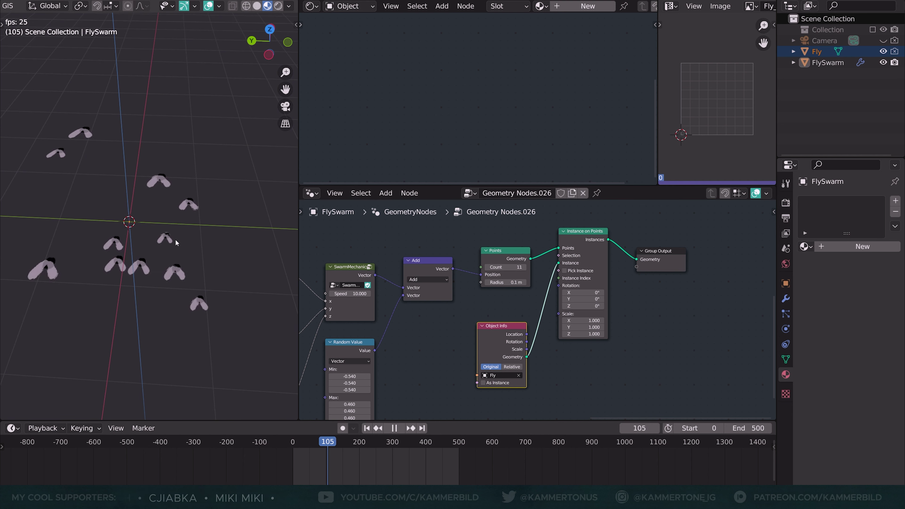
pyautogui.scroll(-2, 176, 247)
pyautogui.press('space')
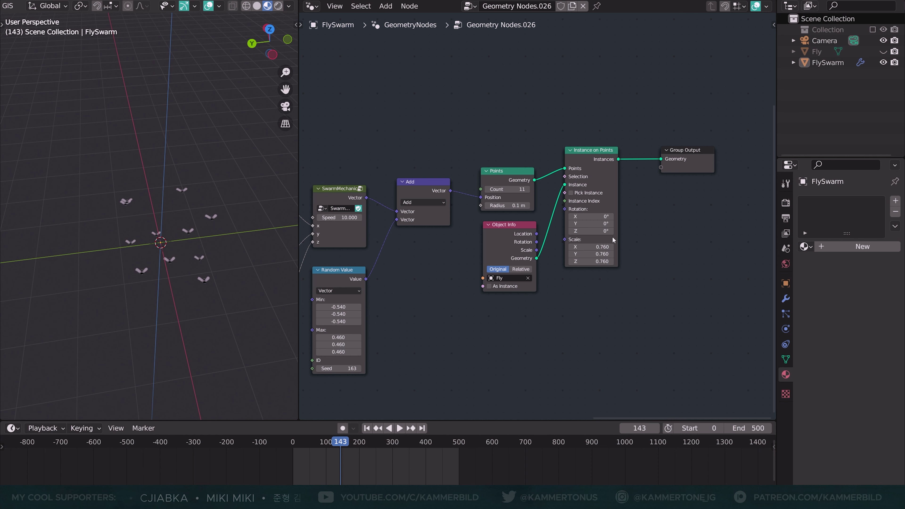
# Move the Group Output node away from Instance on Points and view the swarm through the camera.
pyautogui.moveTo(677, 219); pyautogui.dragTo(599, 246, button='middle')
pyautogui.moveTo(610, 187); pyautogui.dragTo(695, 189)
pyautogui.moveTo(124, 264); pyautogui.dragTo(134, 266, button='middle')
pyautogui.press('KP_0')
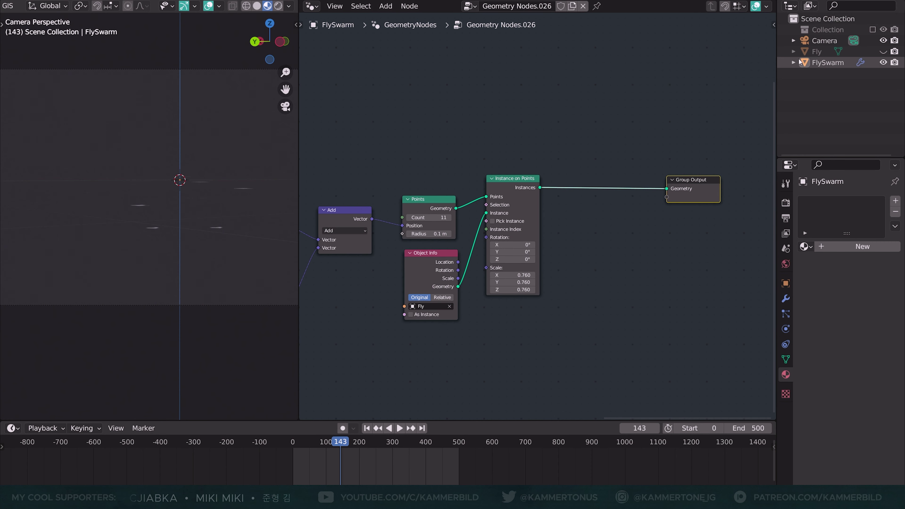
# Add an Object Info node for the Camera and place a Position node above it.
pyautogui.moveTo(820, 45); pyautogui.dragTo(561, 322)
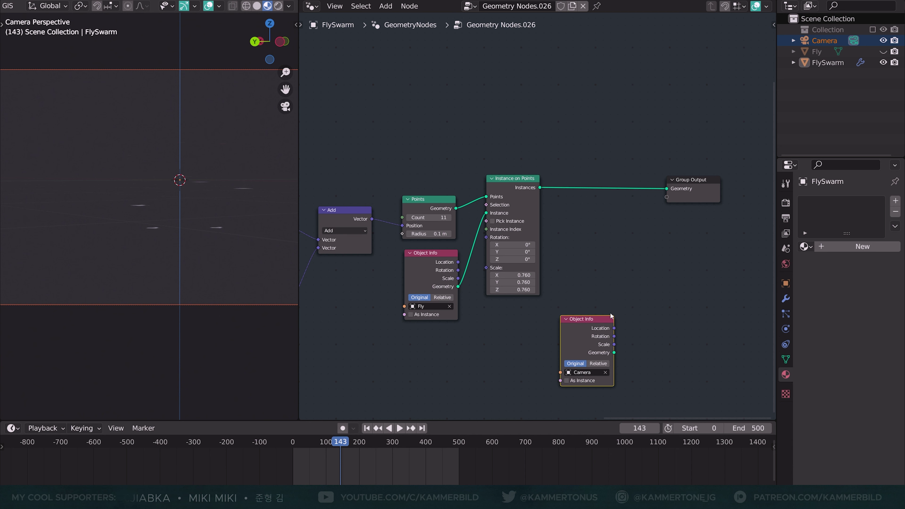
pyautogui.moveTo(612, 317); pyautogui.dragTo(594, 311, button='middle')
pyautogui.hotkey('shift', 'a')
pyautogui.write('spos')
pyautogui.press('Return')
pyautogui.click(567, 313)
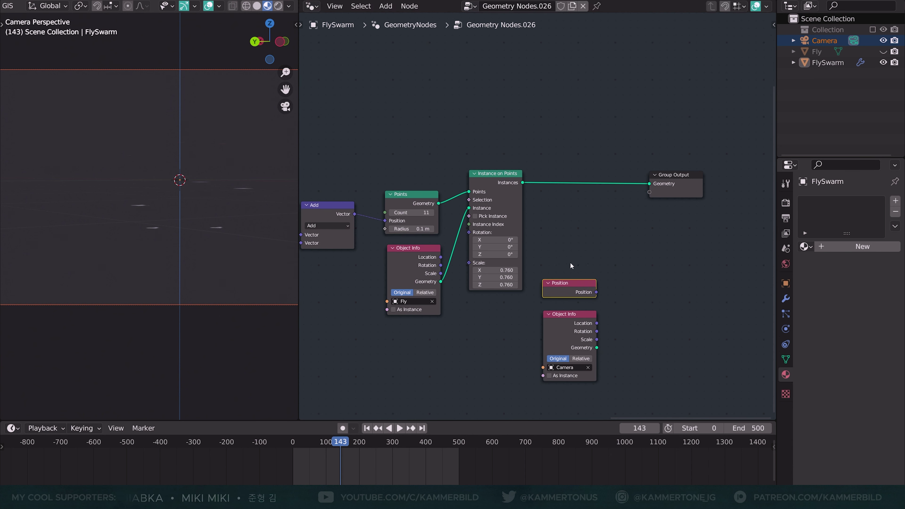
# Combine the Position and the Camera's Location in a new Vector Math node set to Subtract.
pyautogui.keyDown('shift'); pyautogui.click(593, 315); pyautogui.keyUp('shift')
pyautogui.press('ctrl+KP_Add')
pyautogui.press('h')
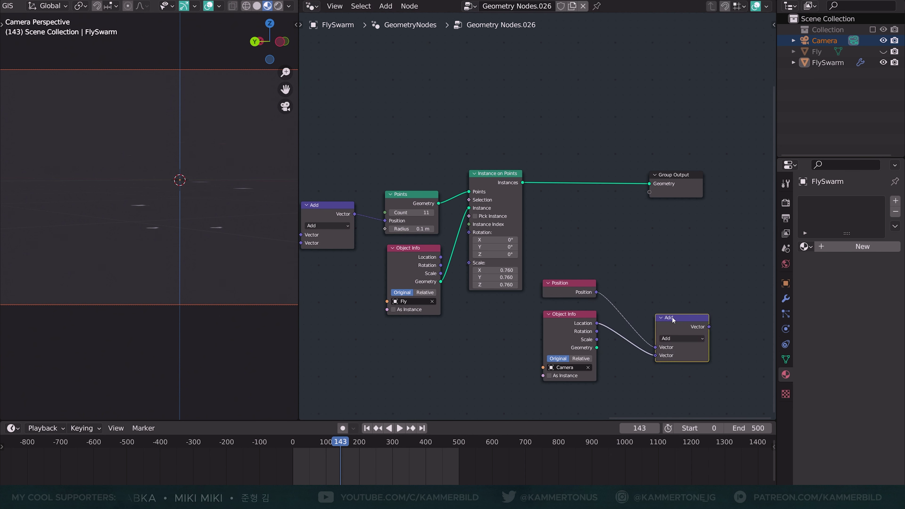
pyautogui.click(678, 339)
pyautogui.click(677, 356)
pyautogui.moveTo(672, 320); pyautogui.dragTo(640, 276)
# Move the Group Output further away and feed the Subtract result into the Vector input of a new Align Euler to Vector node.
pyautogui.moveTo(659, 212); pyautogui.dragTo(548, 222, button='middle')
pyautogui.moveTo(577, 202); pyautogui.dragTo(705, 202)
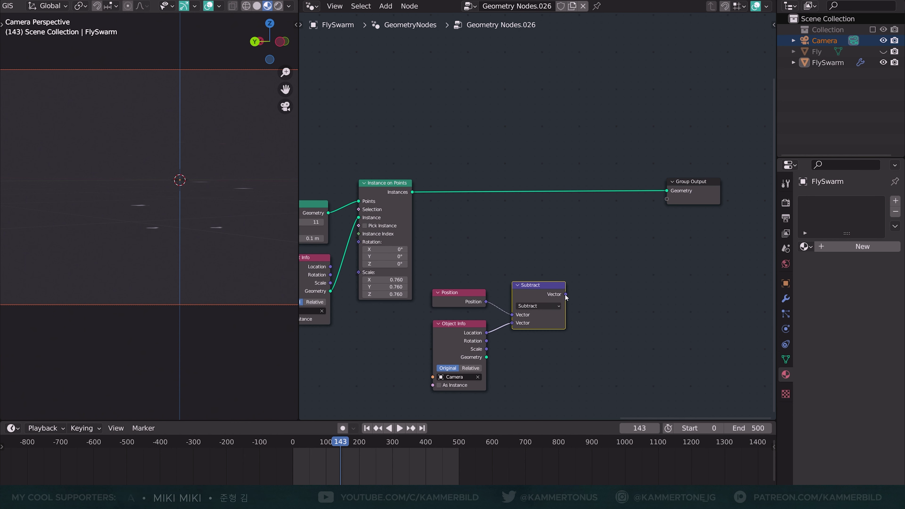
pyautogui.moveTo(566, 295); pyautogui.dragTo(602, 261)
pyautogui.write('ali')
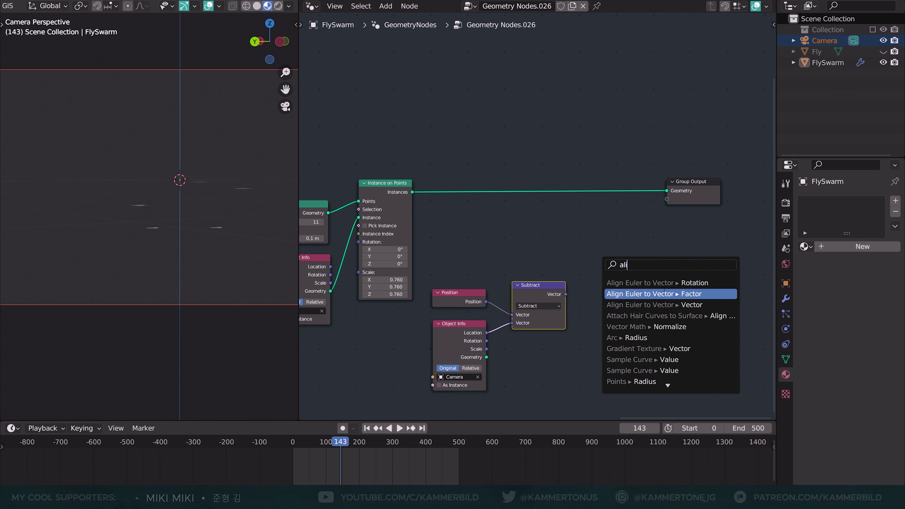
pyautogui.click(673, 305)
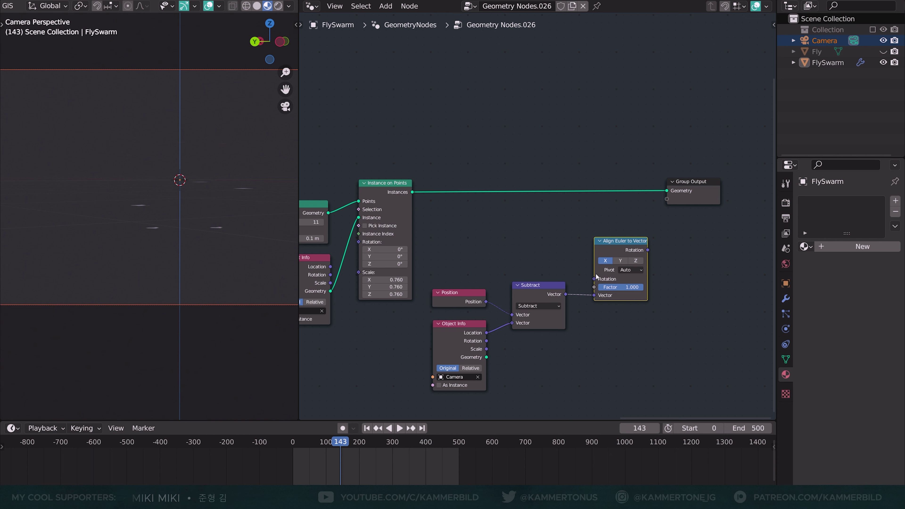
# Insert a Rotate Instances node between Instance on Points and the Group Output.
pyautogui.moveTo(682, 203); pyautogui.dragTo(747, 202)
pyautogui.click(672, 185)
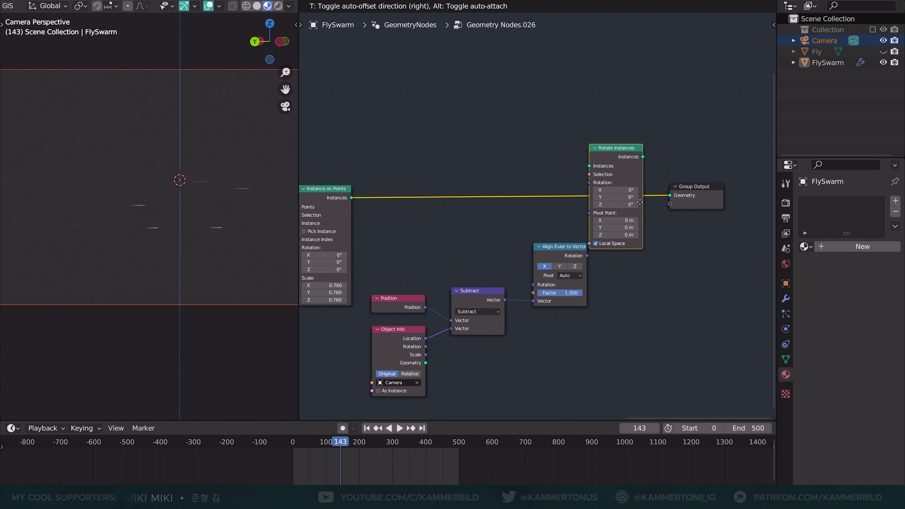
pyautogui.click(695, 199)
pyautogui.moveTo(696, 199); pyautogui.dragTo(717, 184)
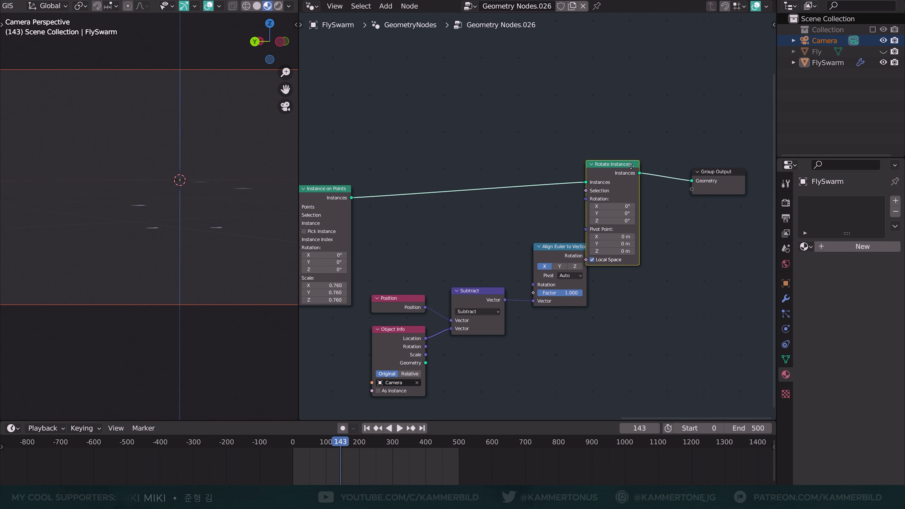
# Feed the Align Euler to Vector rotation into the Rotate Instances node's Rotation input and align its Z axis.
pyautogui.moveTo(632, 170); pyautogui.dragTo(655, 183)
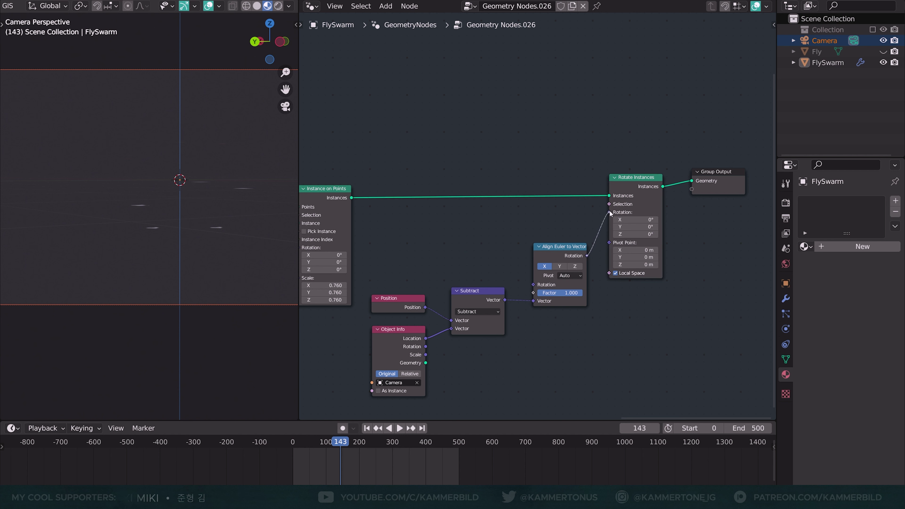
pyautogui.moveTo(610, 213); pyautogui.dragTo(609, 214)
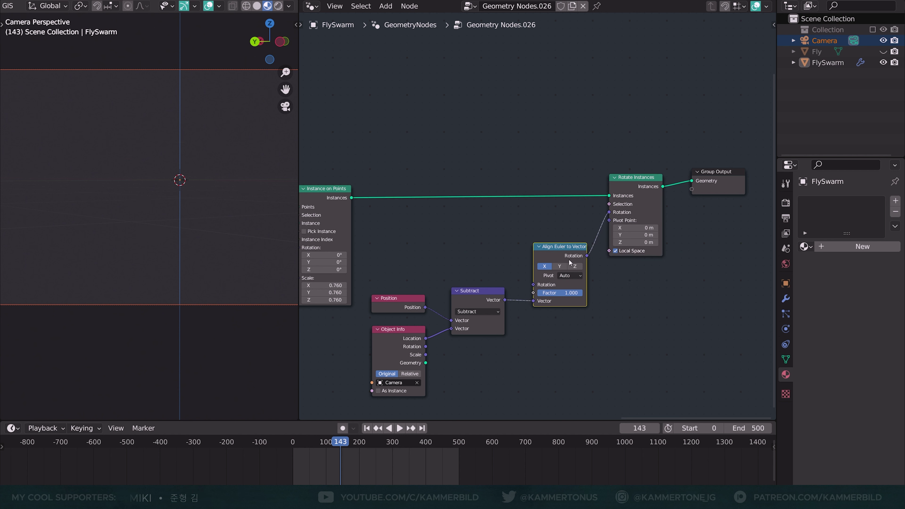
pyautogui.click(580, 267)
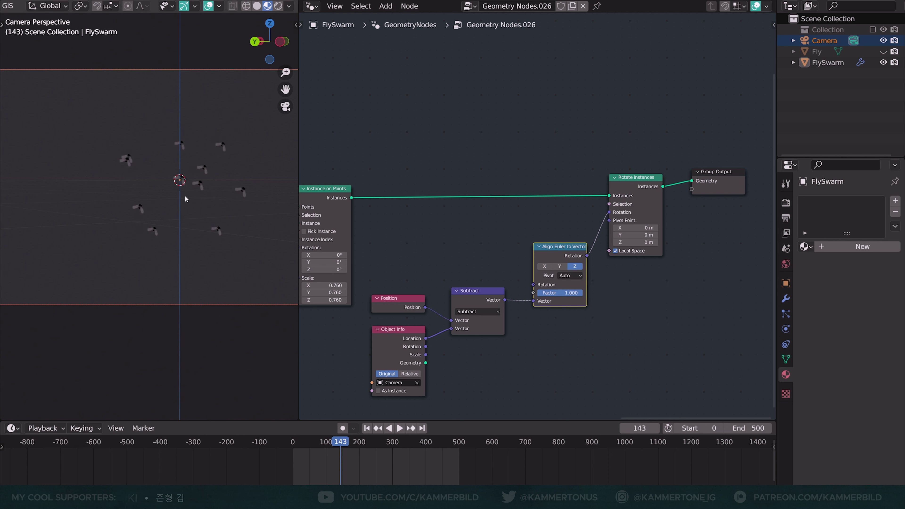
# Fly the camera around the swarm to check whether the fly planes keep facing it.
pyautogui.click(177, 281)
pyautogui.hotkey('shift', '`')
pyautogui.press('d')
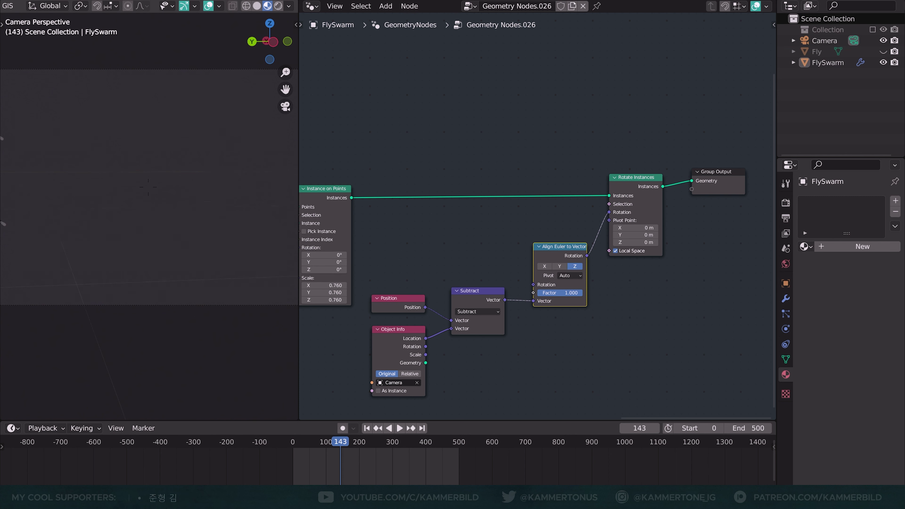
pyautogui.press('w')
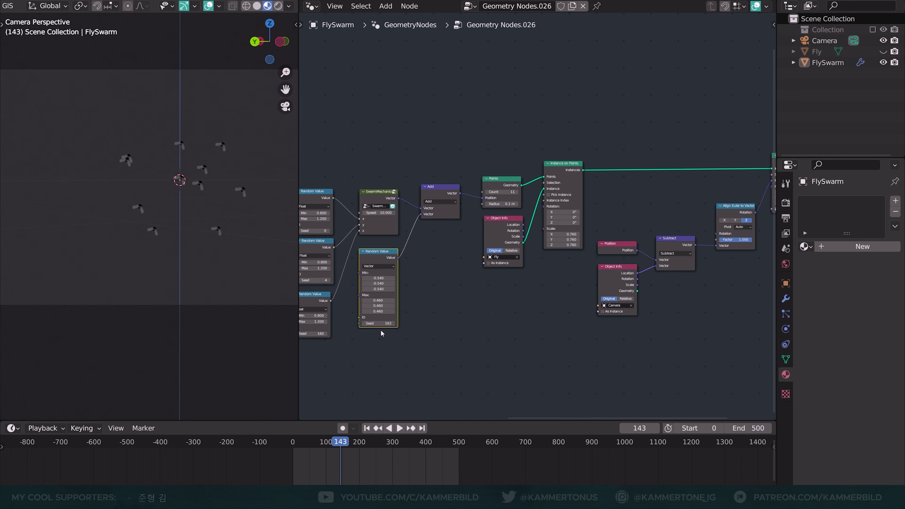
# Place a copy of the vector Random Value node above the chain and feed it into Align Euler to Vector's Rotation input.
pyautogui.press('g')
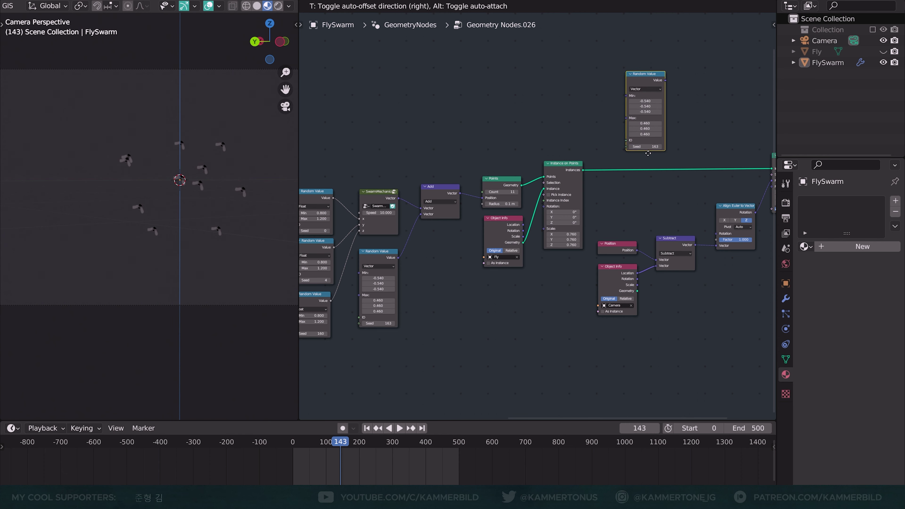
pyautogui.click(638, 157)
pyautogui.scroll(2, 605, 142)
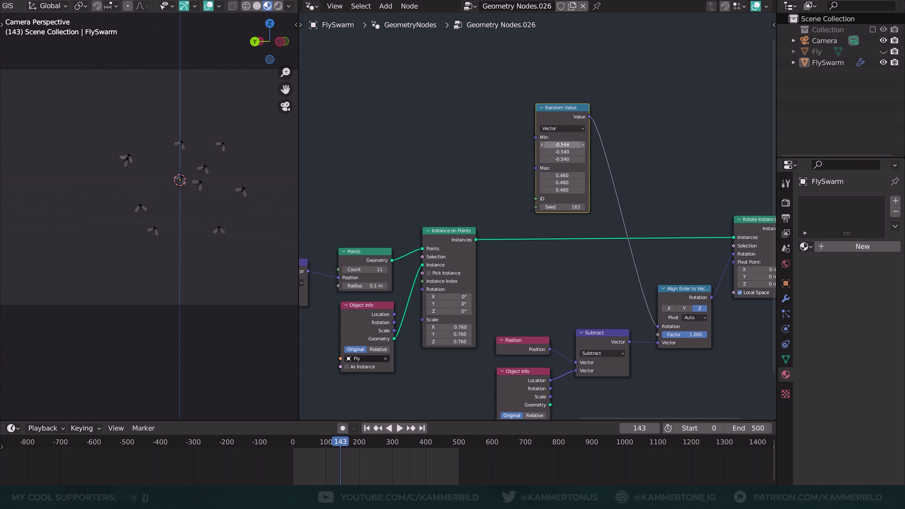
# Set all three Min components of the copied Random Value node to -pi and all three Max components to pi.
pyautogui.press('Return')
pyautogui.moveTo(577, 175); pyautogui.dragTo(576, 190)
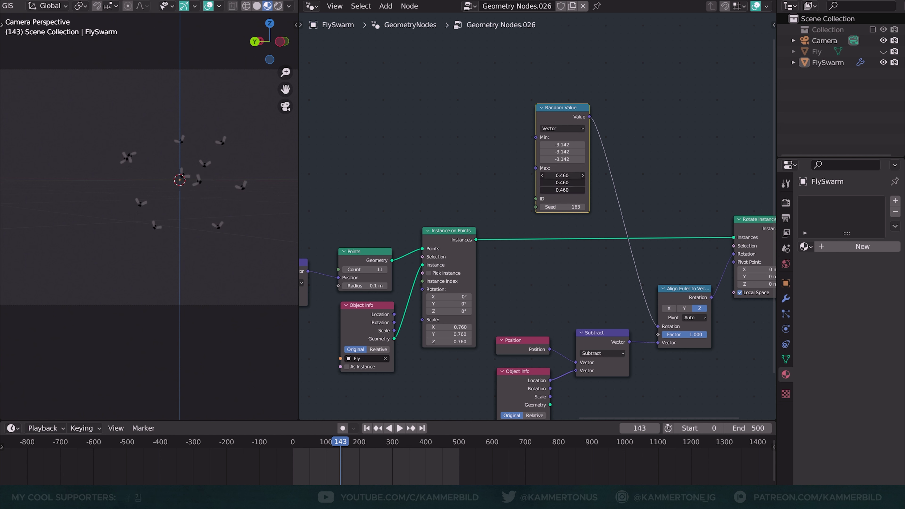
pyautogui.write('pi')
pyautogui.press('Return')
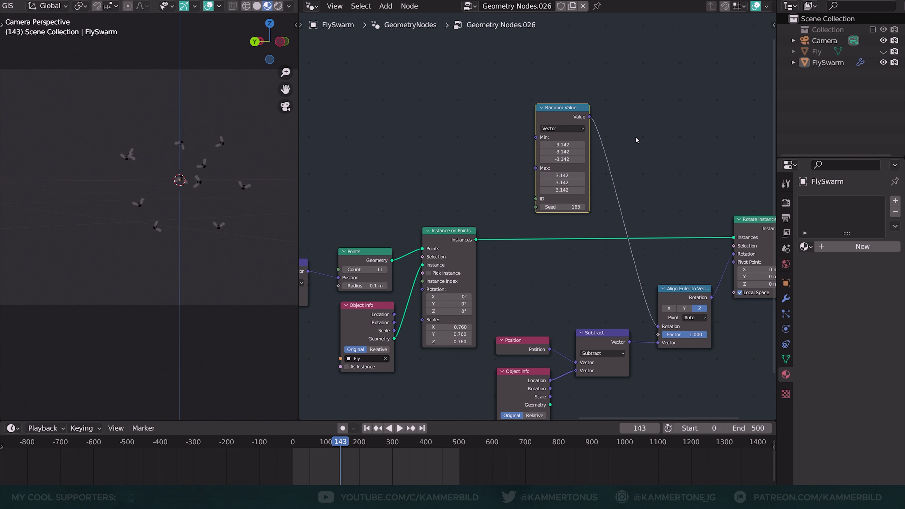
# Shift the copied Random Value node slightly away from the chain and play the swarm animation.
pyautogui.moveTo(551, 104); pyautogui.dragTo(555, 193)
pyautogui.moveTo(558, 113); pyautogui.dragTo(535, 105)
pyautogui.press('space')
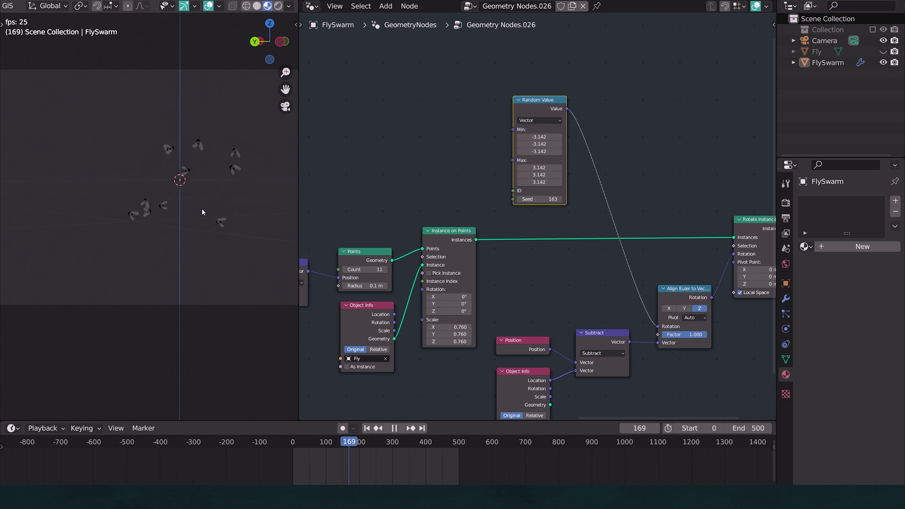